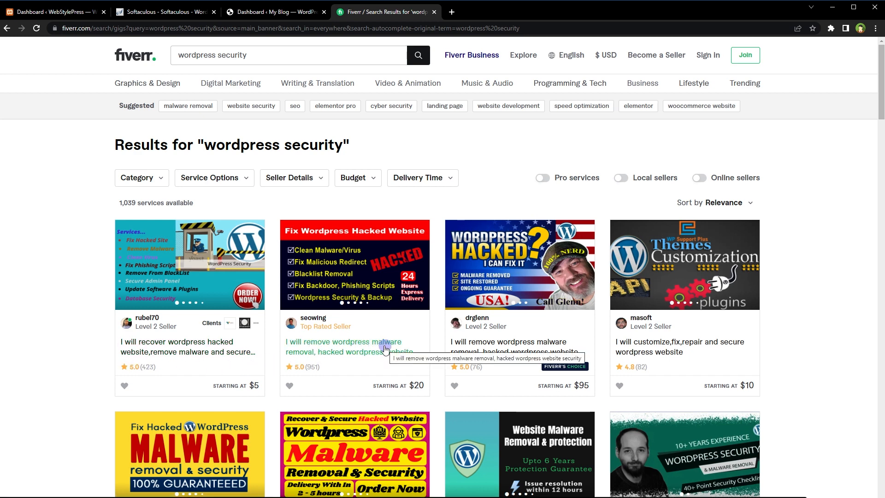
Examine the review counts, seller badges and starting prices of the gigs in the "wordpress security" search results
double_click(311, 367)
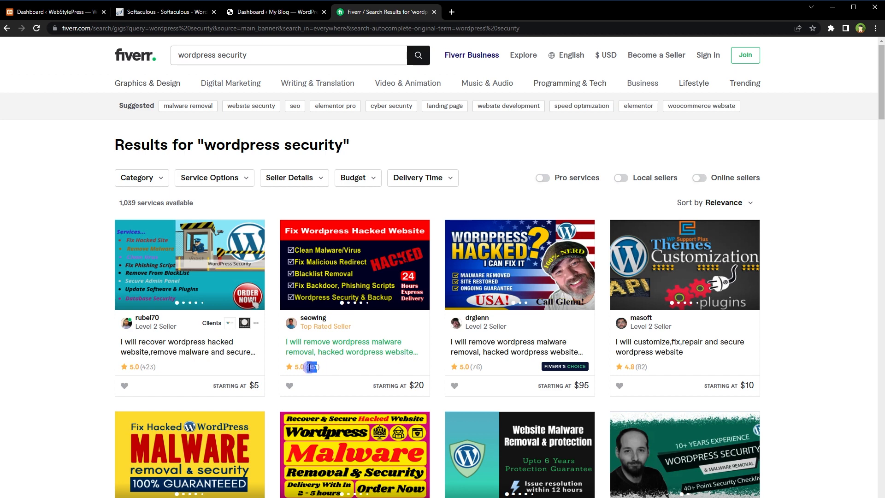
left_click(350, 366)
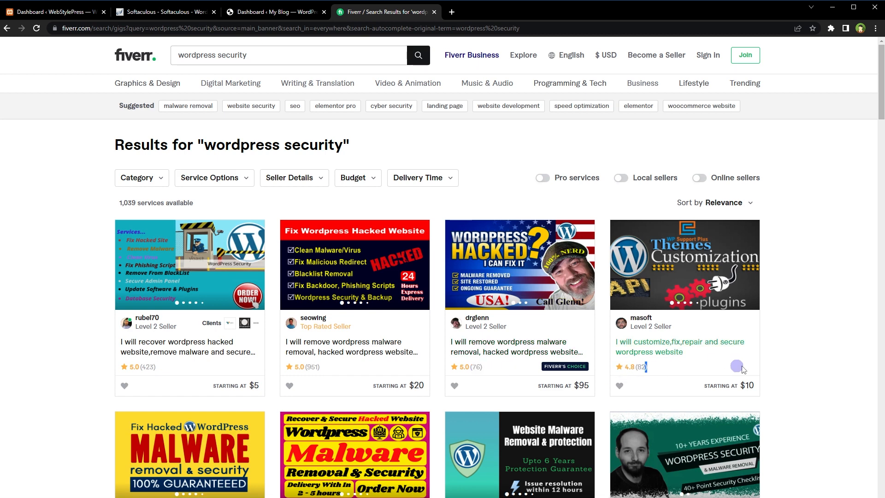
scroll(813, 364, "down", 5)
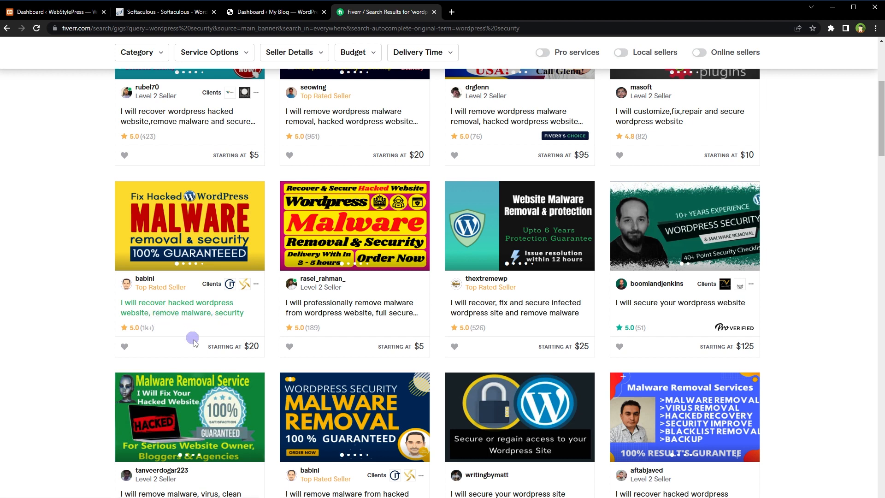
double_click(147, 328)
left_click(84, 328)
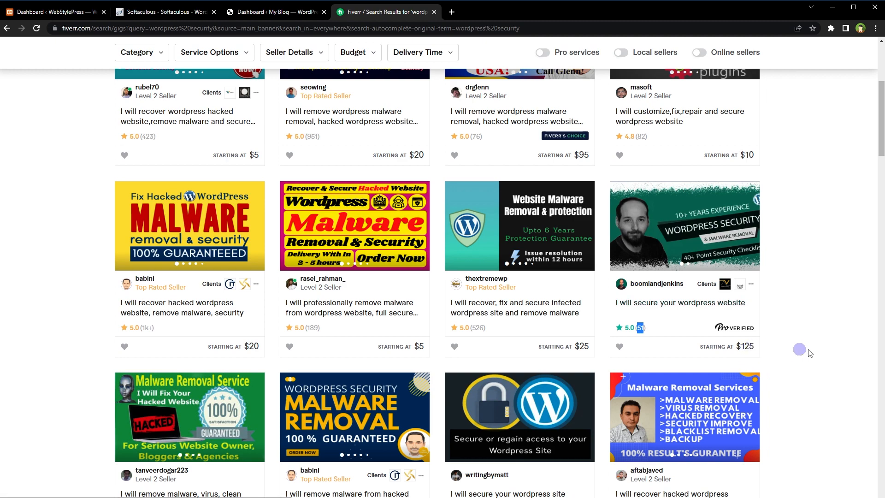
scroll(809, 353, "down", 5)
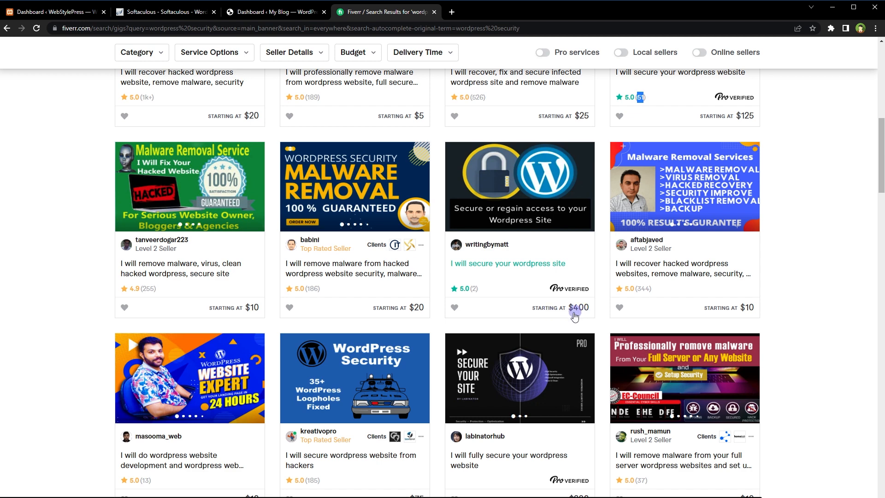
scroll(574, 316, "down", 3)
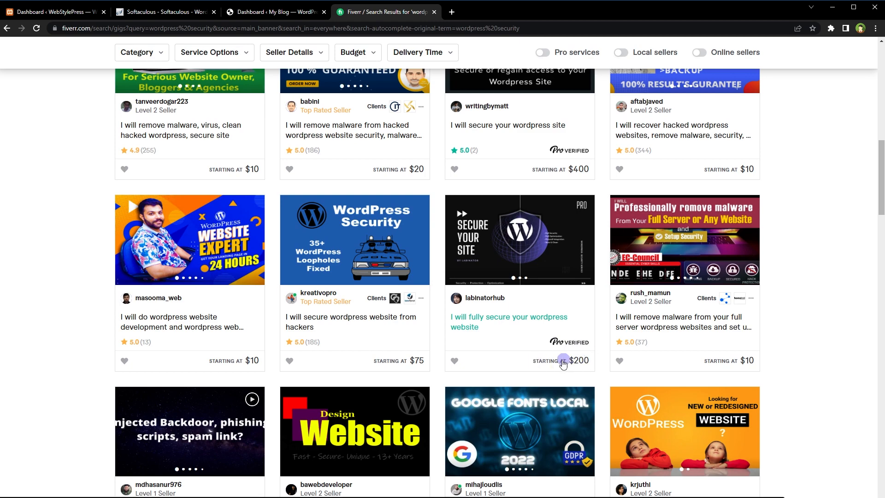
scroll(563, 364, "up", 7)
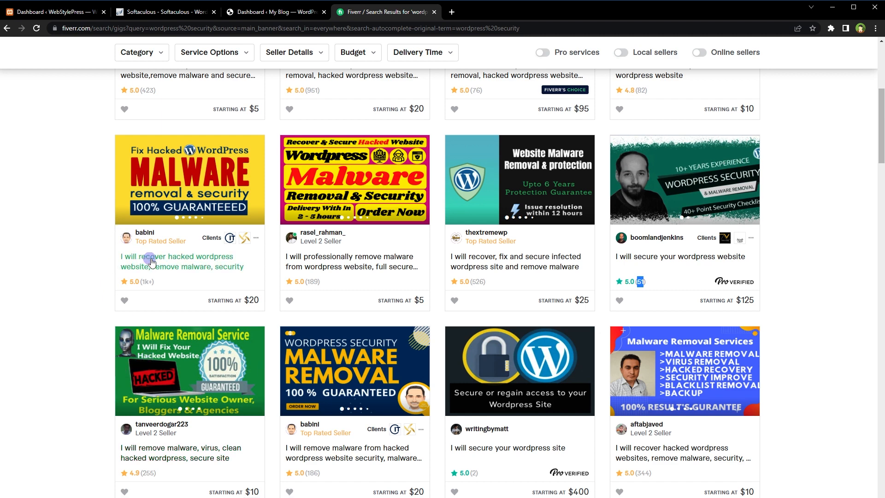
Open the $20 gig "I will recover hacked wordpress website, remove malware, security" in a new tab and view its package price comparison
left_click(169, 258)
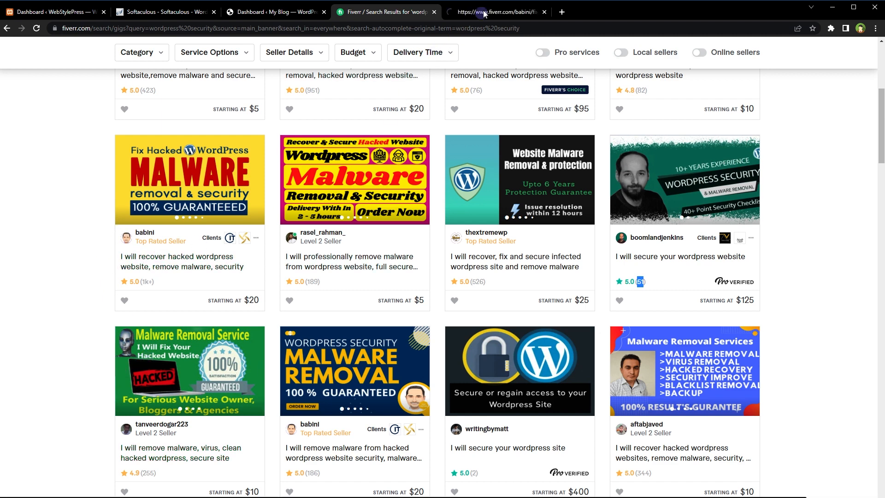
left_click(486, 12)
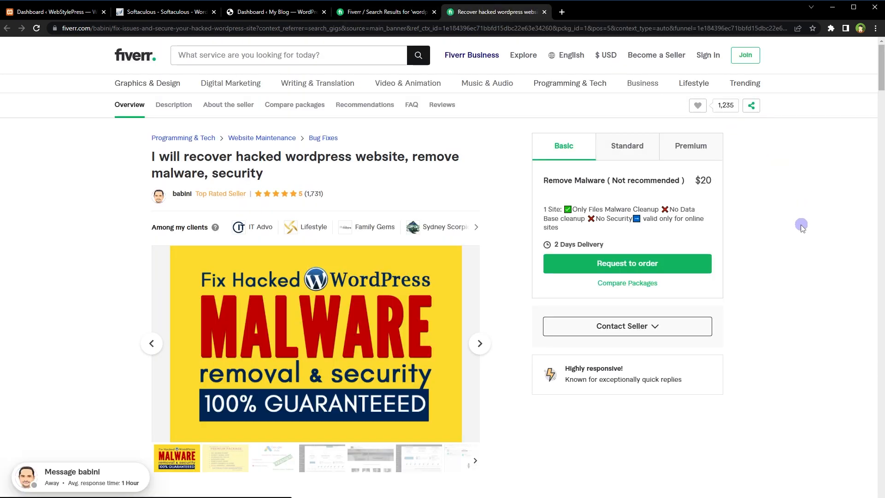
scroll(799, 230, "down", 2)
scroll(797, 240, "down", 15)
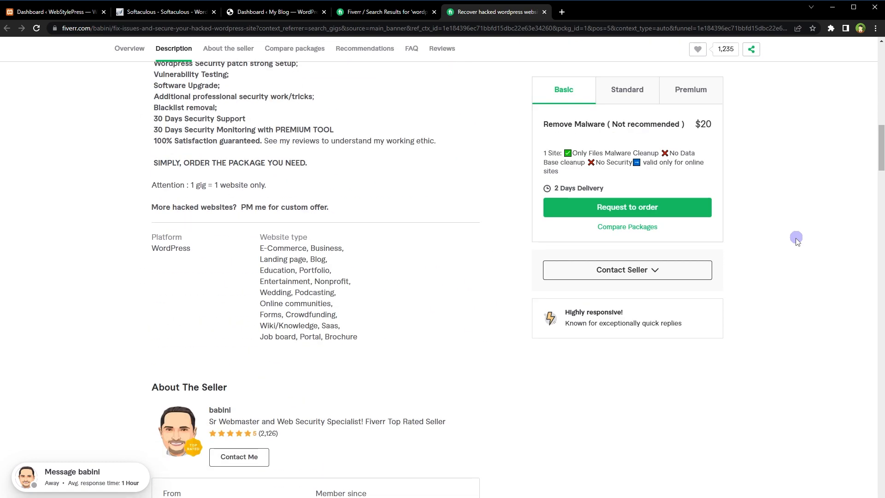
scroll(797, 240, "down", 14)
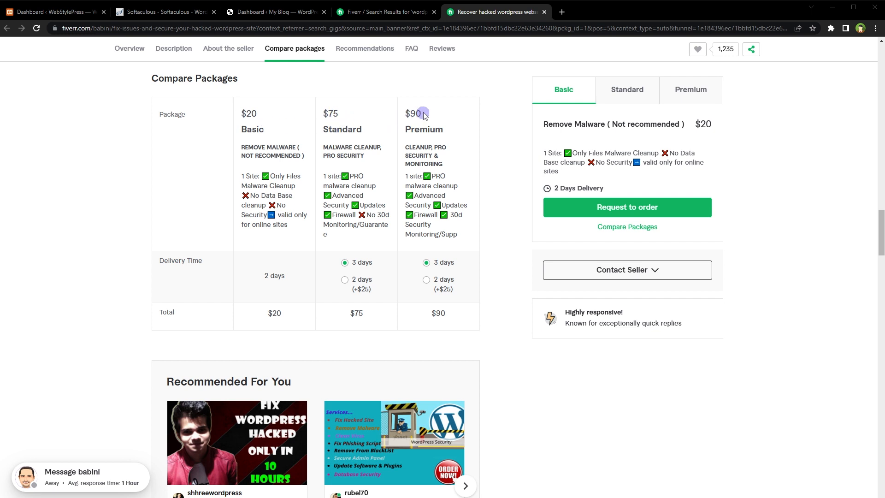
left_click_drag(421, 114, 407, 115)
left_click(162, 172)
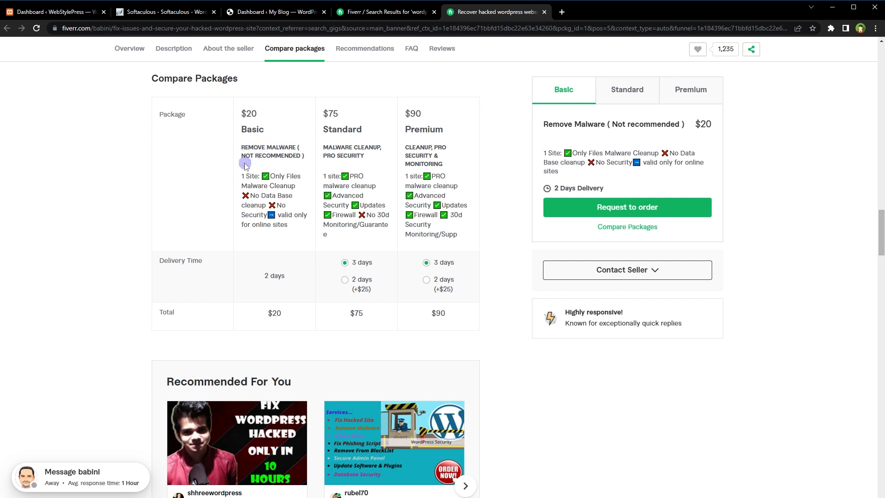
Examine the Basic package's recommendation note, price, malware cleanup scope, database and security exclusions, and site restrictions
mouse_move(240, 156)
left_mouse_down()
mouse_move(301, 157)
mouse_move(240, 163)
left_mouse_up()
left_click(301, 157)
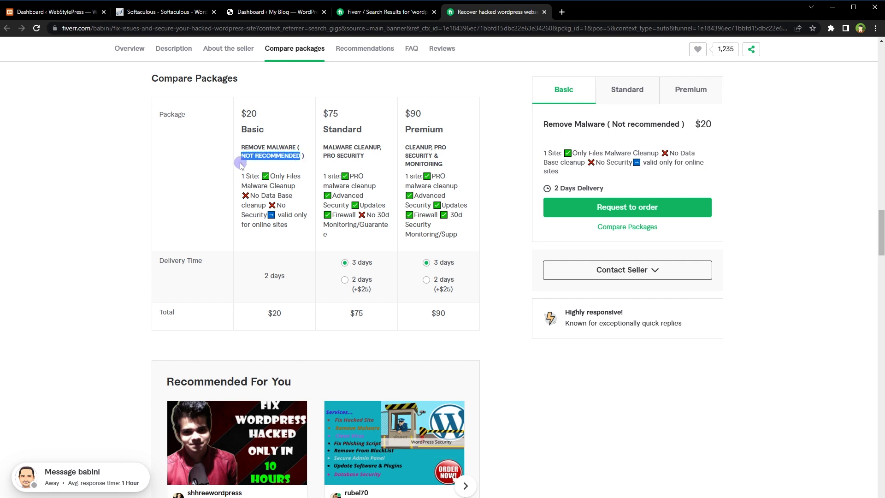
left_click(254, 115)
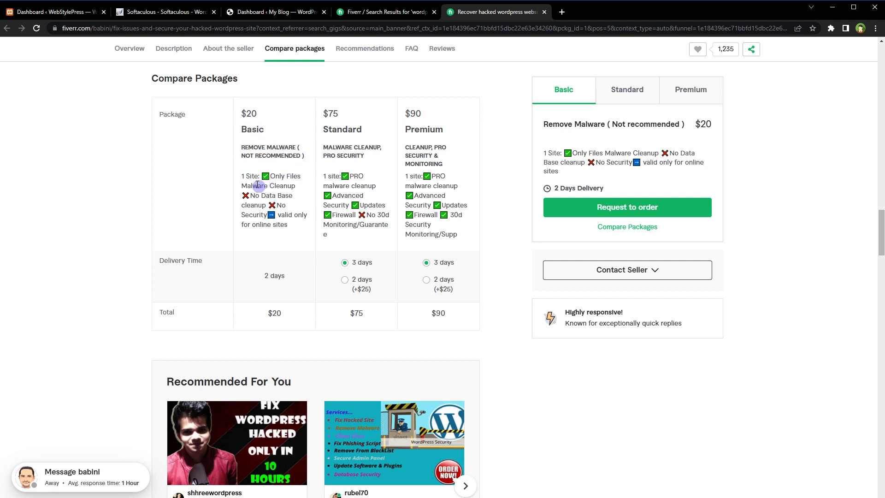
double_click(293, 176)
double_click(255, 187)
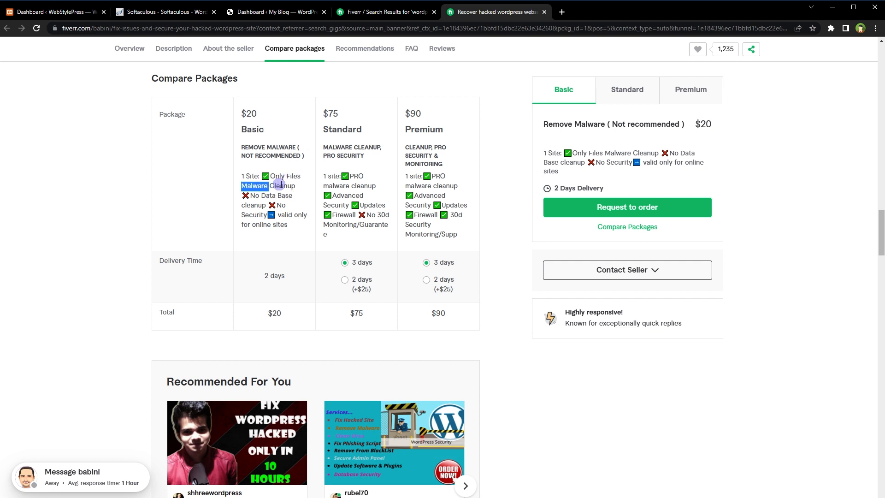
double_click(280, 185)
double_click(267, 195)
double_click(283, 196)
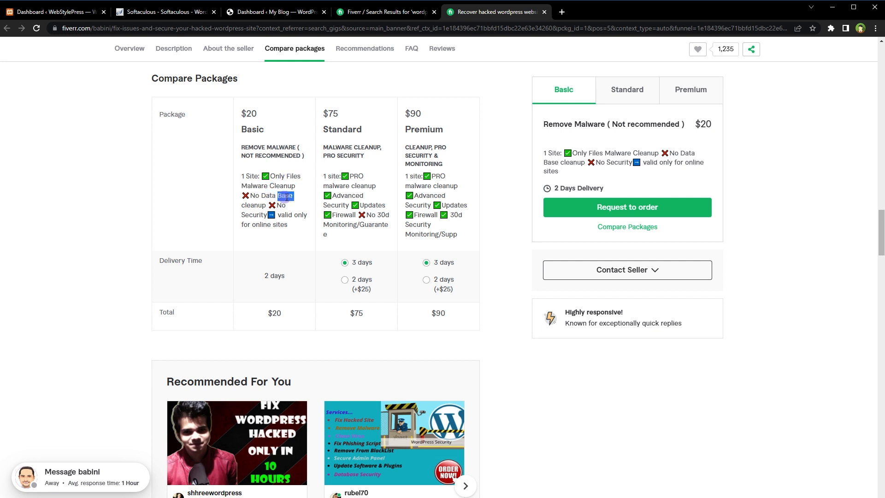
double_click(253, 205)
double_click(256, 215)
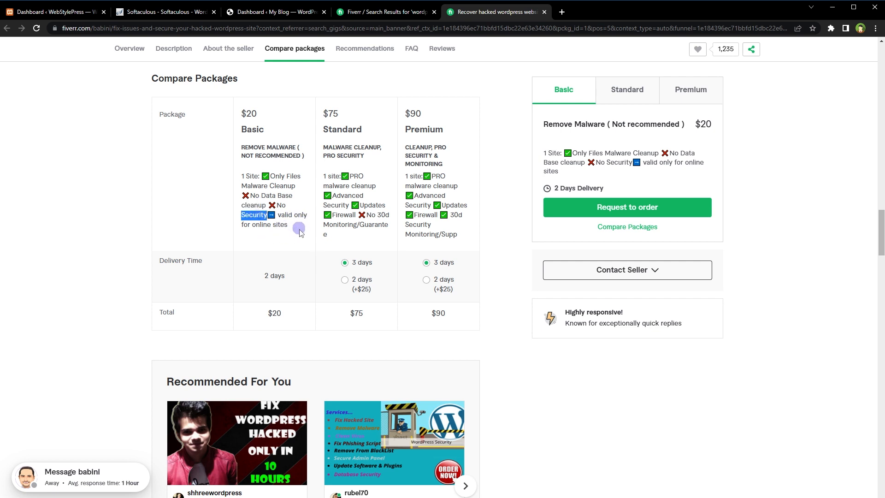
double_click(259, 225)
left_click(280, 227)
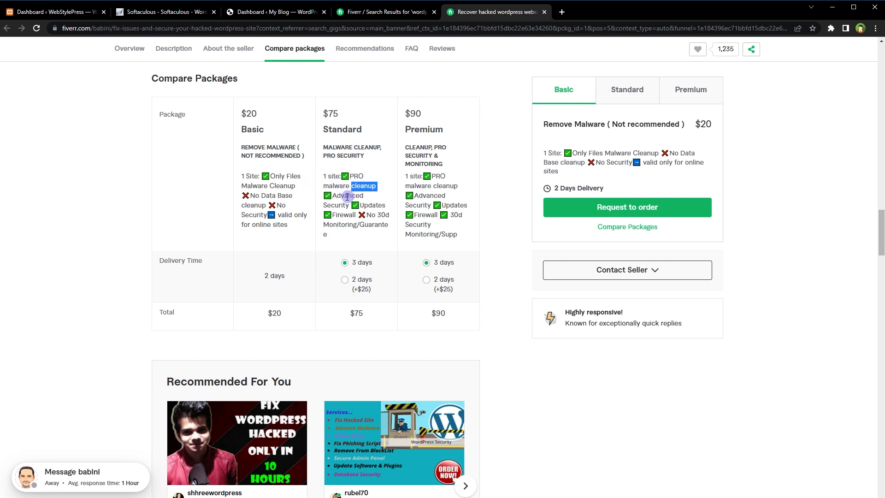
Read through the Standard package's security, updates, firewall, monitoring and guarantee terms in the comparison table
double_click(347, 196)
double_click(336, 205)
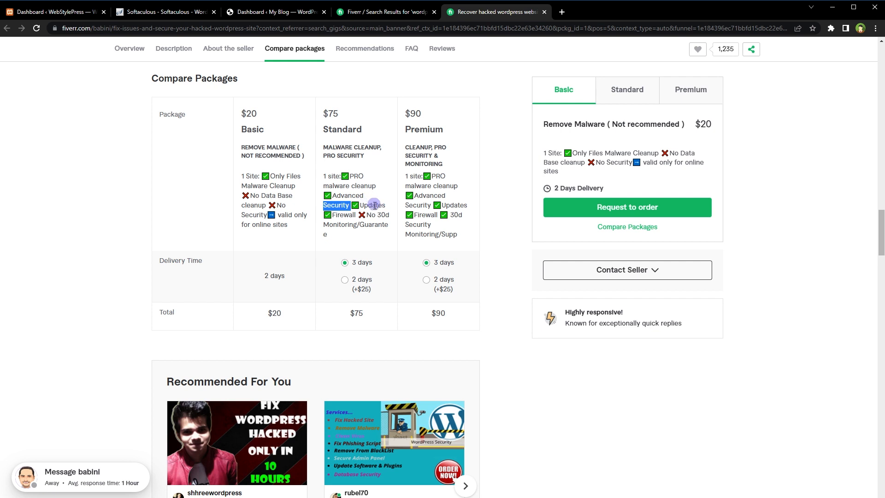
double_click(372, 205)
double_click(343, 215)
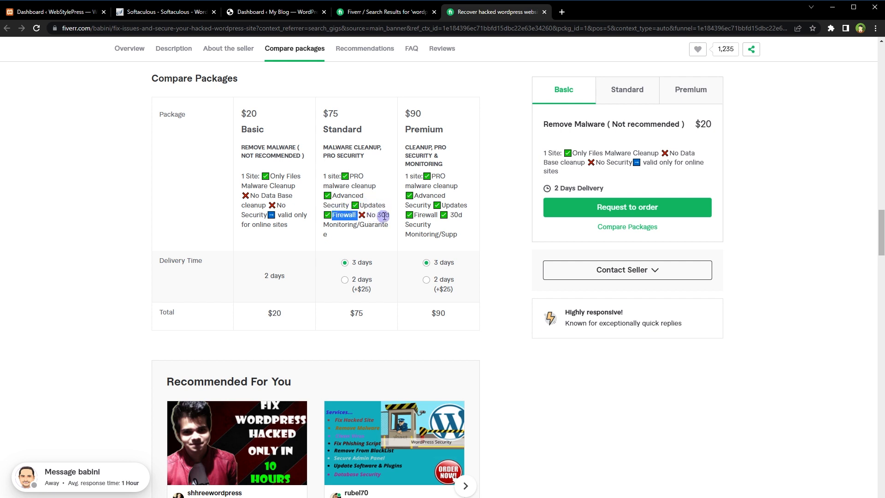
left_click(377, 216)
double_click(347, 226)
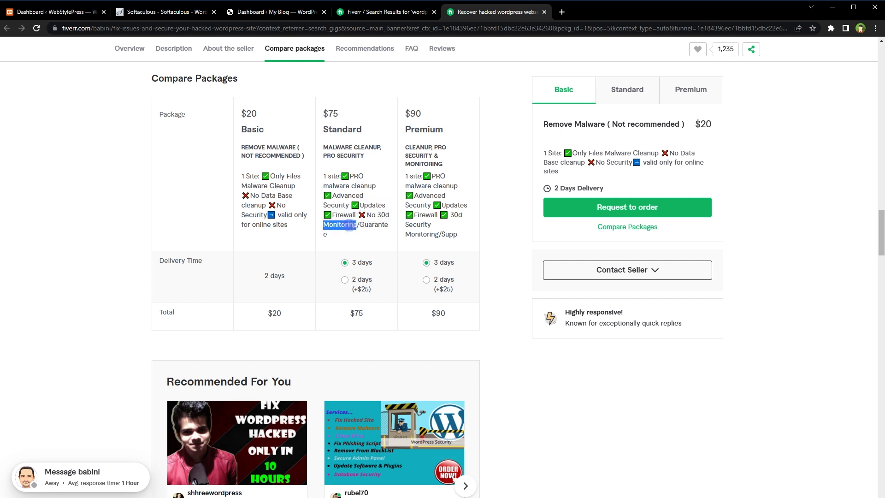
double_click(369, 225)
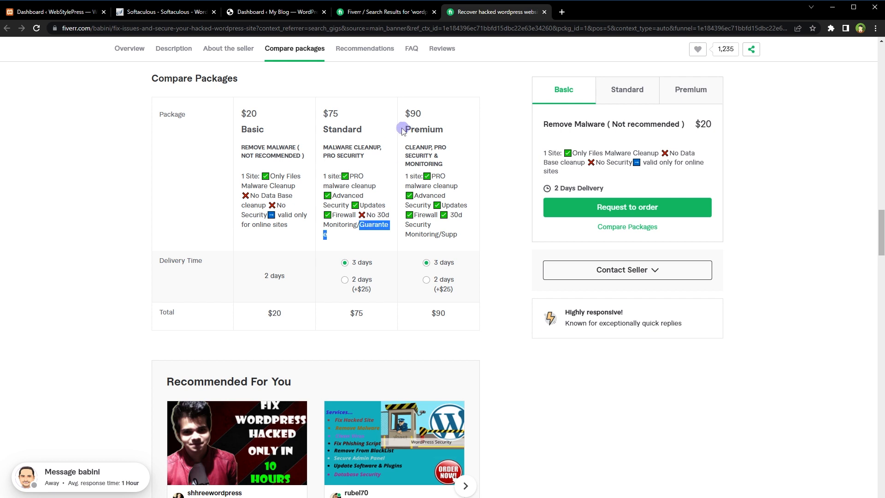
Review the Premium package's cleanup, security monitoring and support features in the comparison table
double_click(417, 179)
double_click(439, 177)
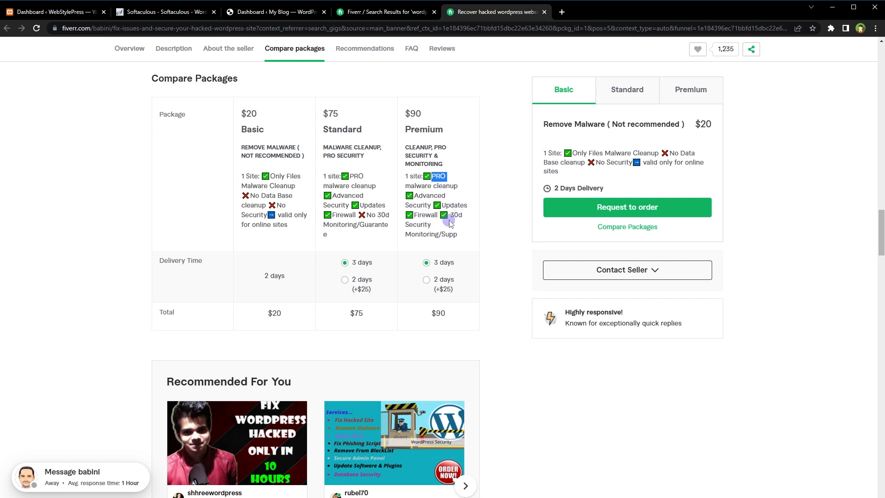
double_click(426, 224)
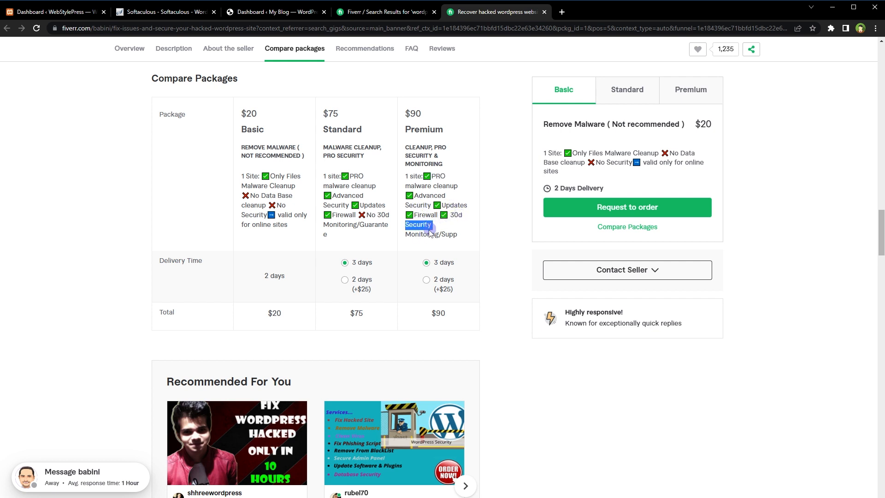
double_click(420, 234)
double_click(447, 235)
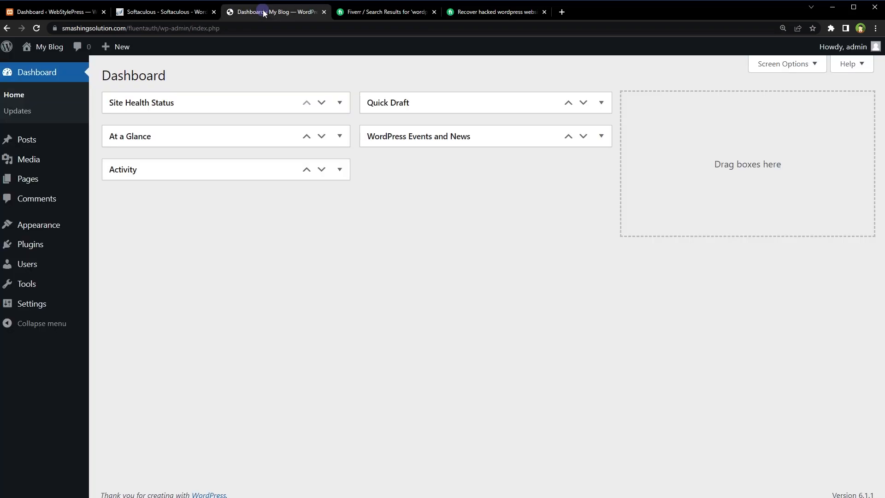
Switch to the My Blog WordPress dashboard and search the installable plugins for "FluentAuth"
left_click(258, 12)
mouse_move(32, 244)
left_click(121, 261)
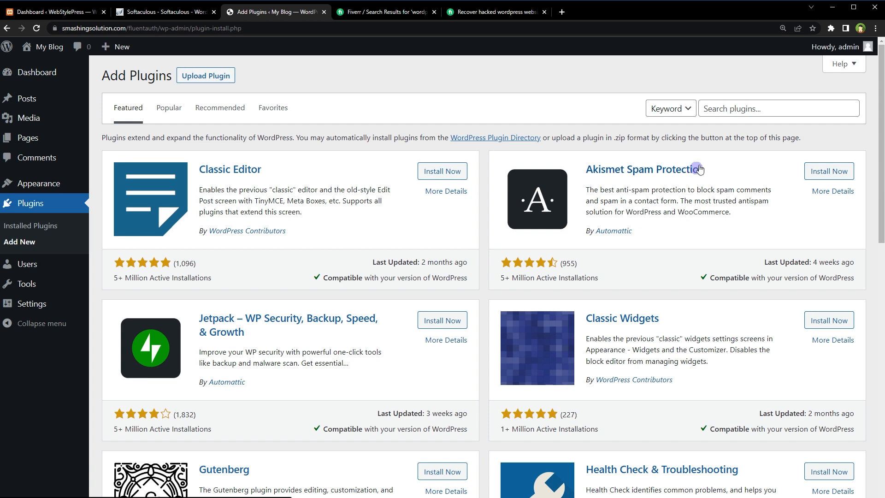
left_click(742, 109)
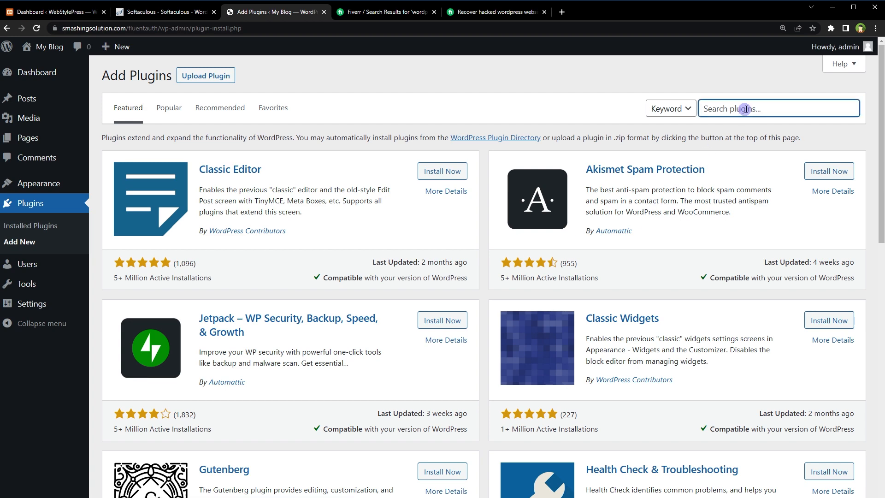
type("FluentAuth")
left_click_drag(774, 110, 642, 107)
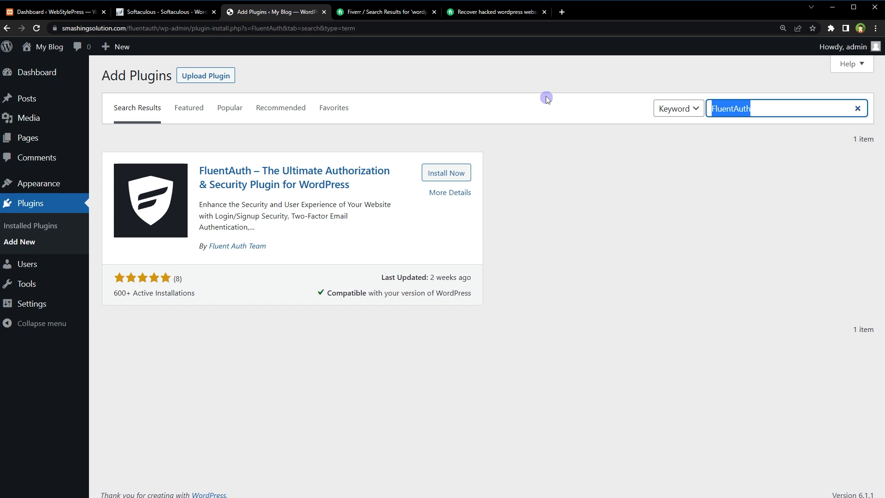
Install and activate the FluentAuth plugin, and open its settings page
left_click(436, 181)
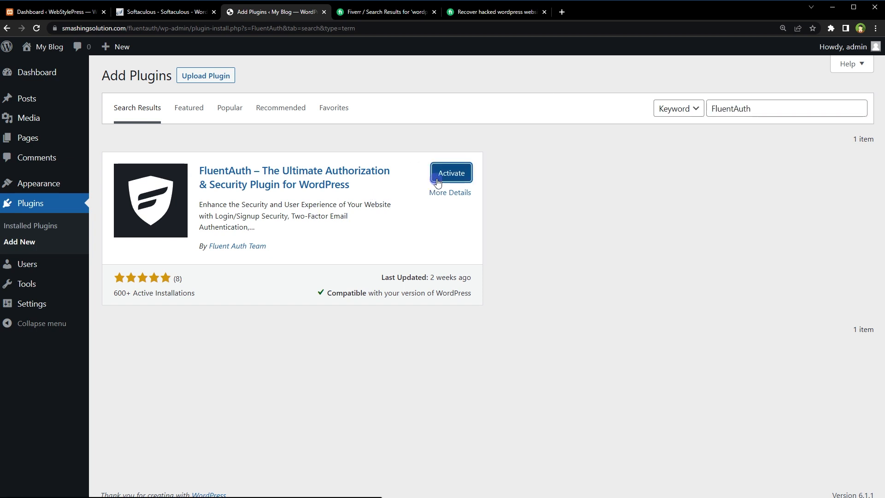
left_click(437, 180)
left_click(193, 213)
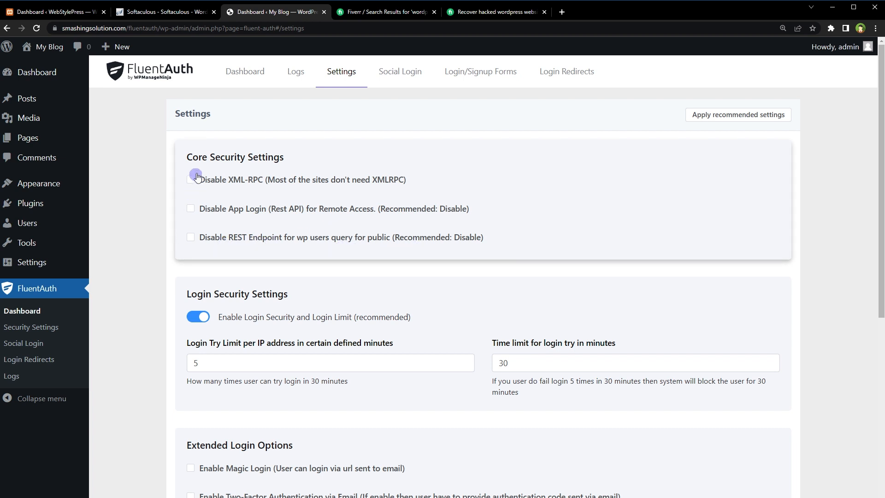
Examine FluentAuth's login try limit, time limit and extended login options on the settings page
scroll(143, 309, "down", 4)
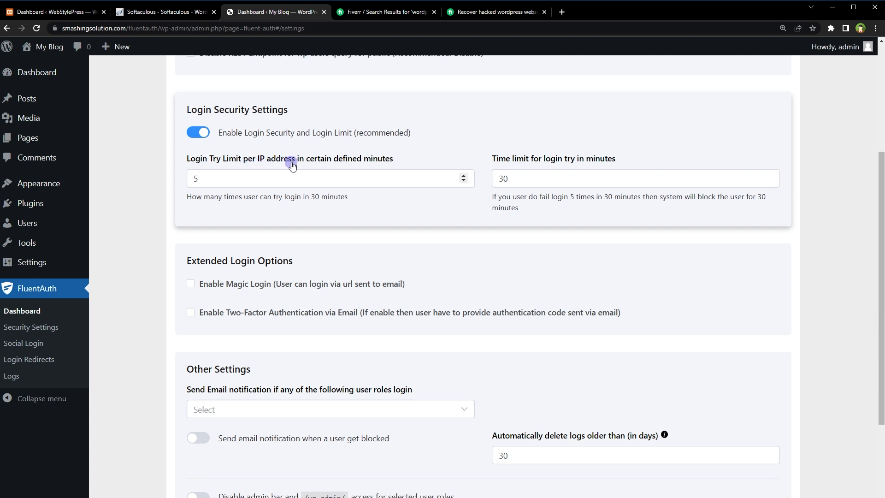
left_click(360, 172)
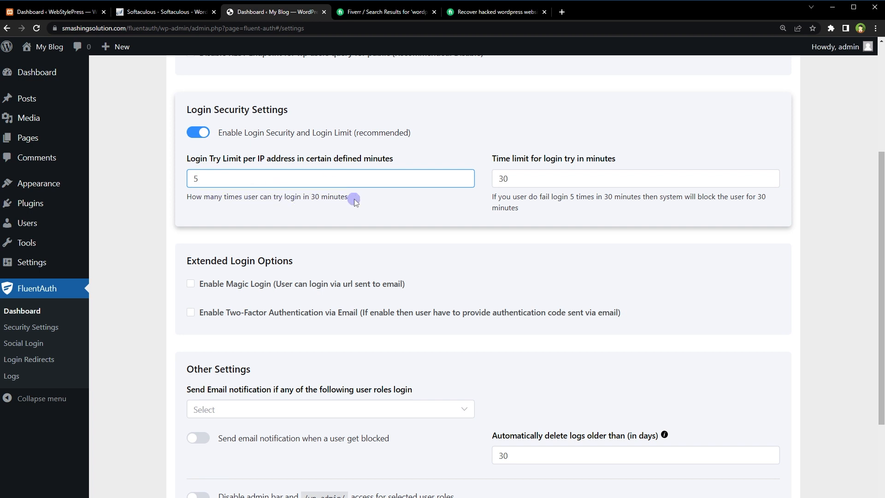
left_click_drag(354, 199, 164, 180)
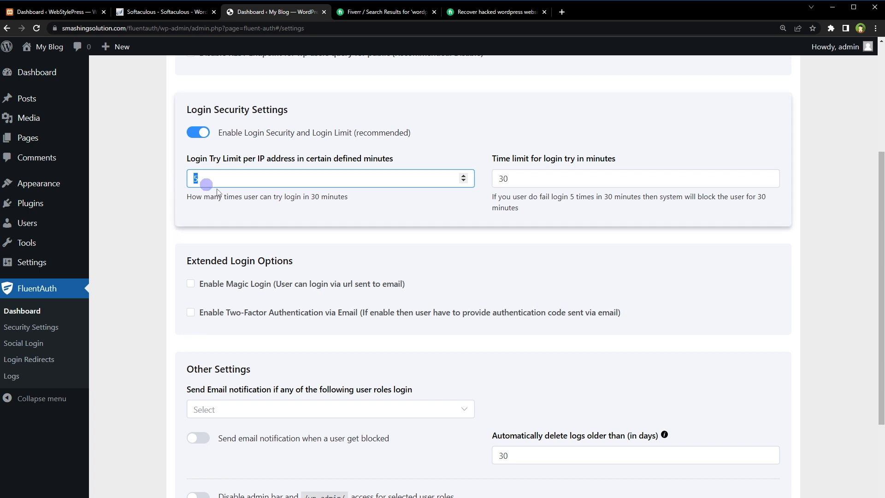
key("Tab")
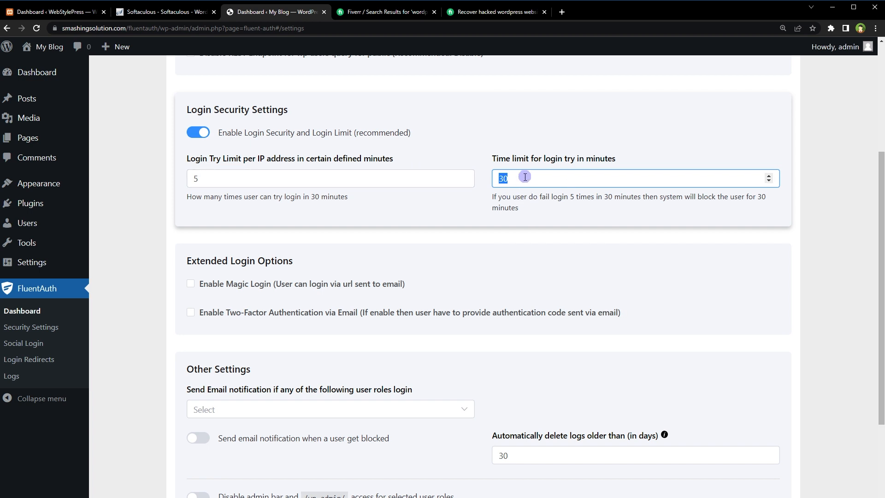
left_click_drag(205, 178, 156, 178)
scroll(277, 180, "down", 2)
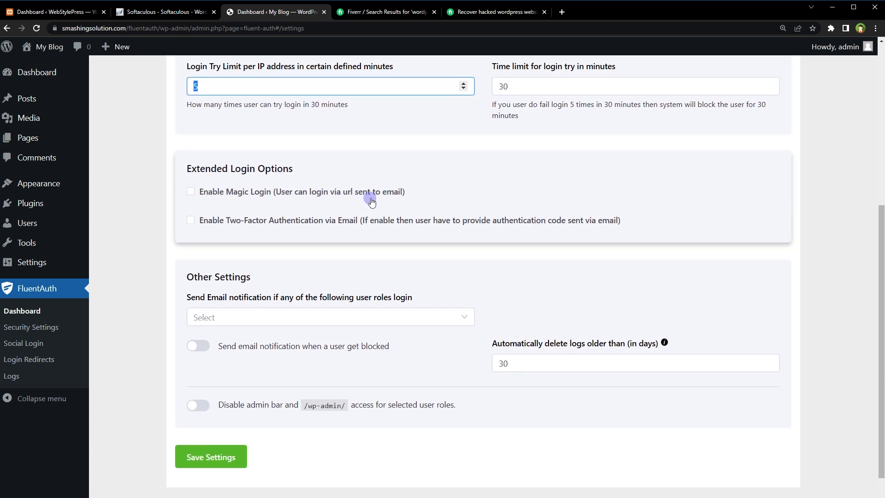
Enable Magic Login for all users and email two-factor authentication for Administrator, Editor and Author, and save the settings
left_click(191, 191)
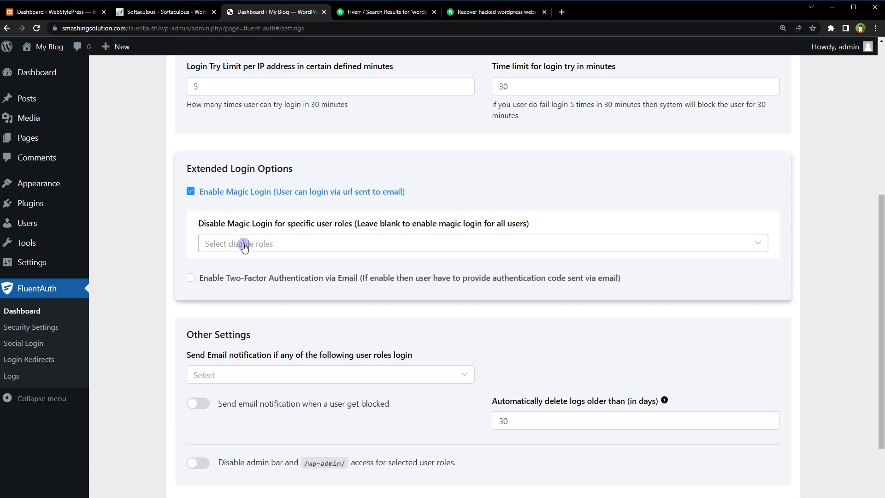
left_click(297, 249)
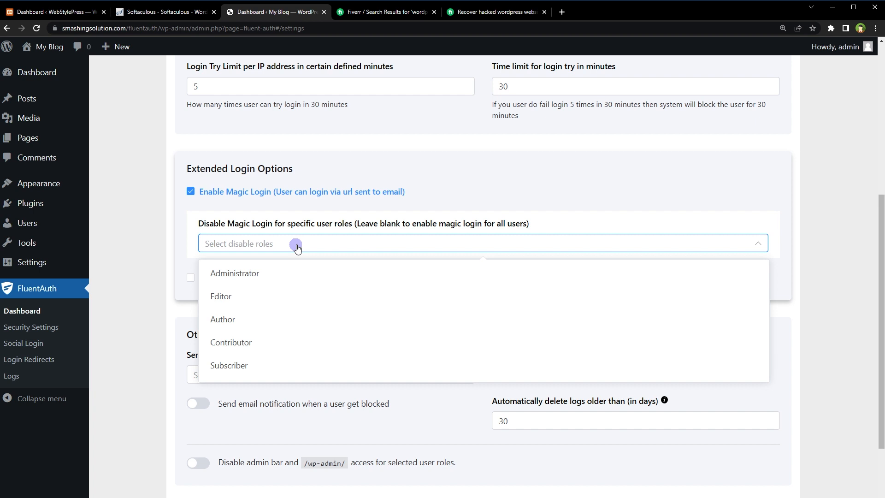
left_click(215, 230)
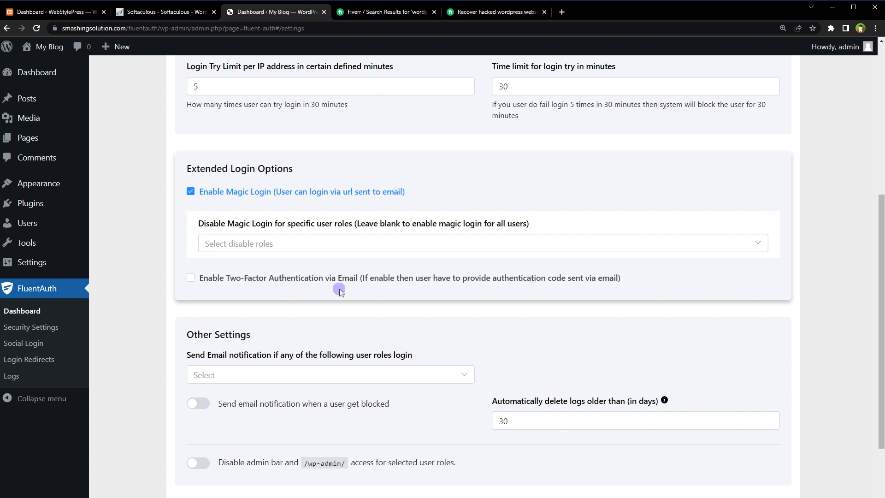
left_click(272, 279)
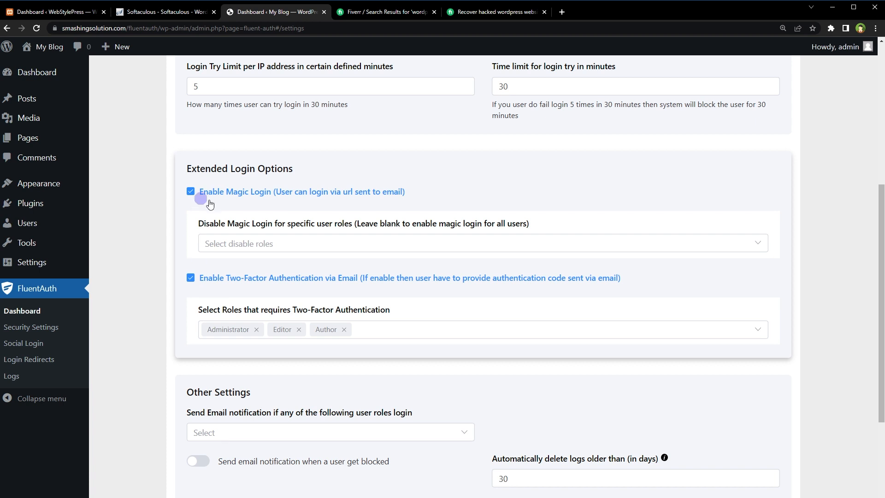
scroll(147, 306, "down", 3)
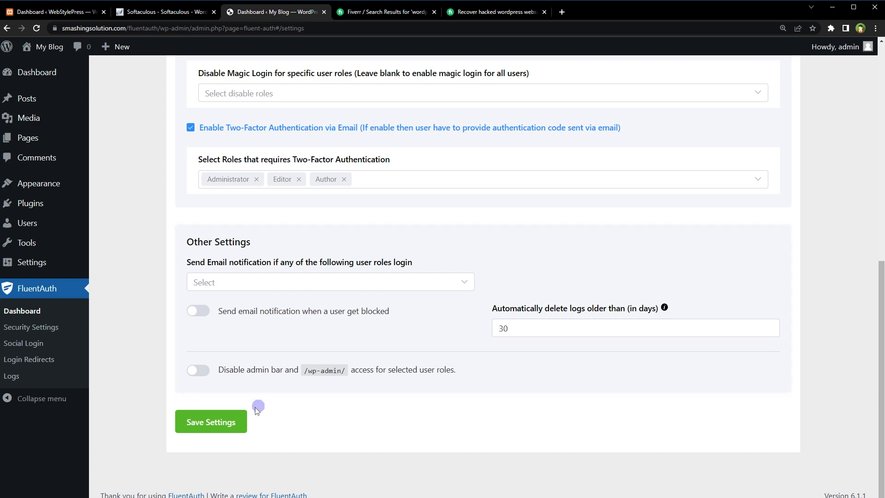
left_click(226, 420)
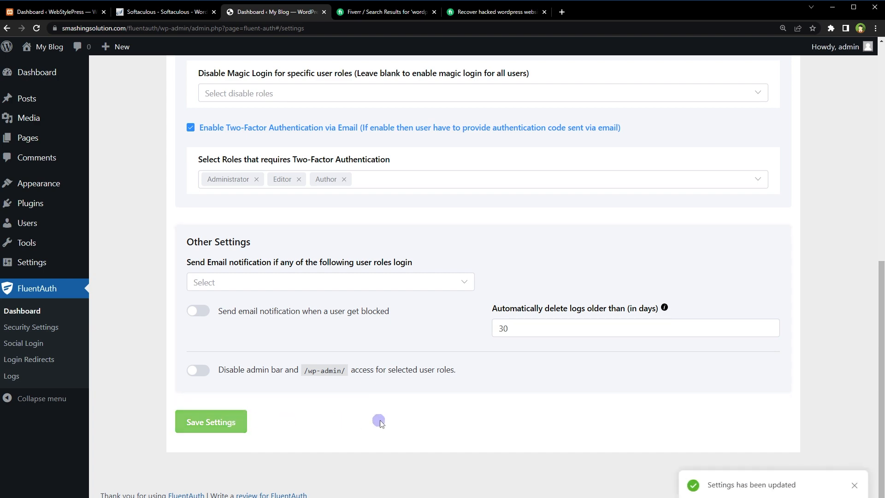
Try enabling social login with Github, look over its wp-config.php code, and turn social login off again
scroll(380, 420, "up", 10)
scroll(379, 419, "down", 6)
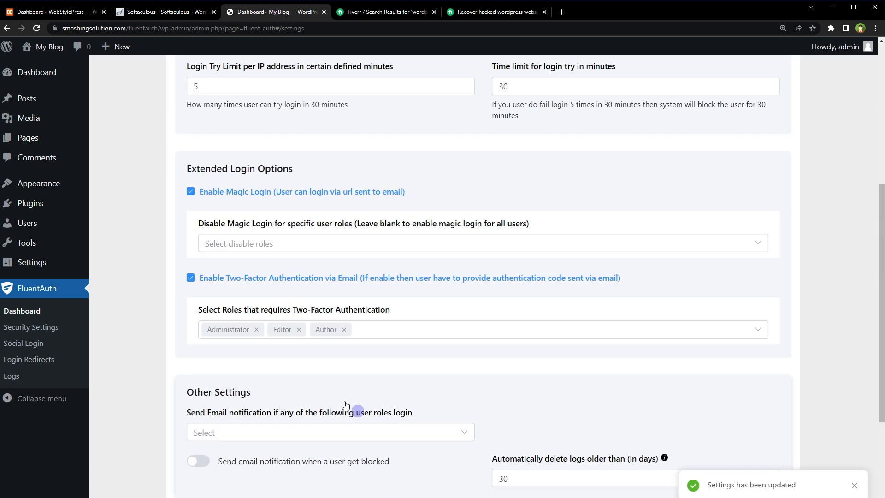
scroll(405, 305, "up", 5)
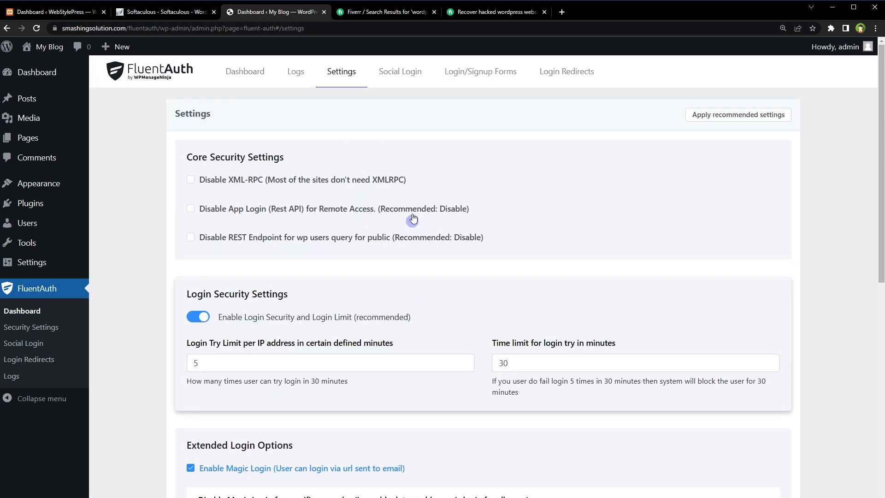
left_click(395, 71)
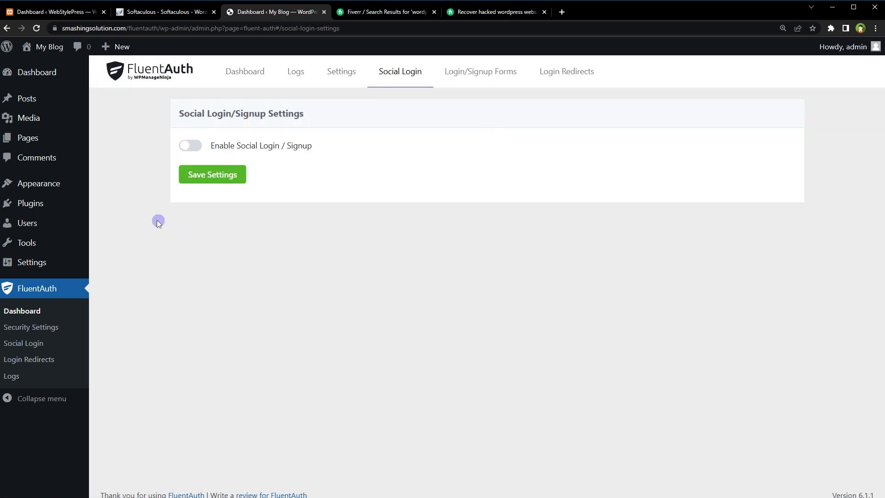
left_click(194, 153)
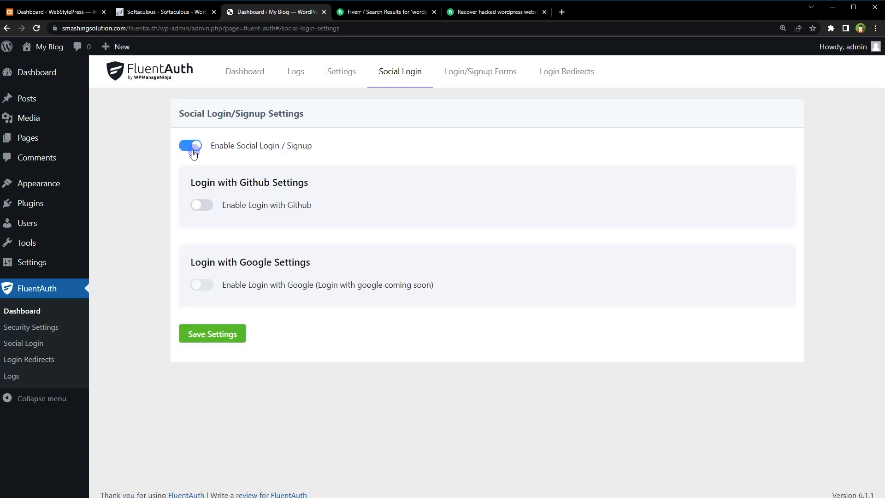
left_click_drag(195, 188, 239, 183)
left_click(325, 185)
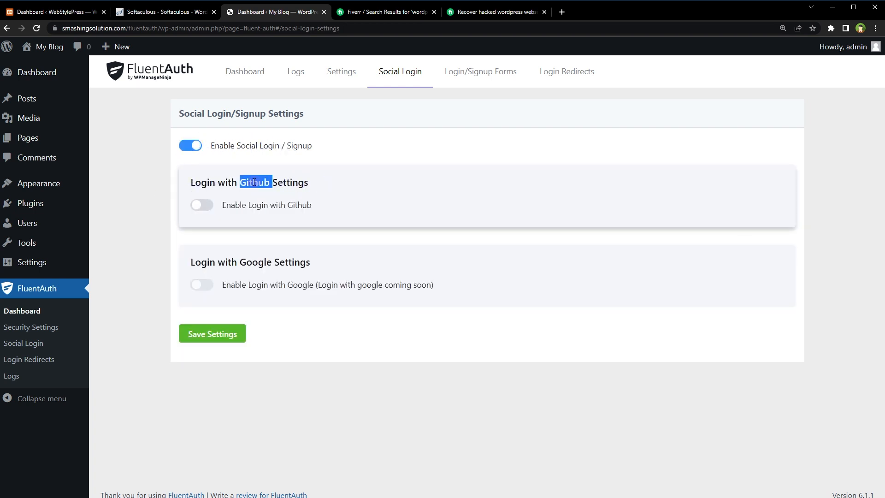
left_click(204, 205)
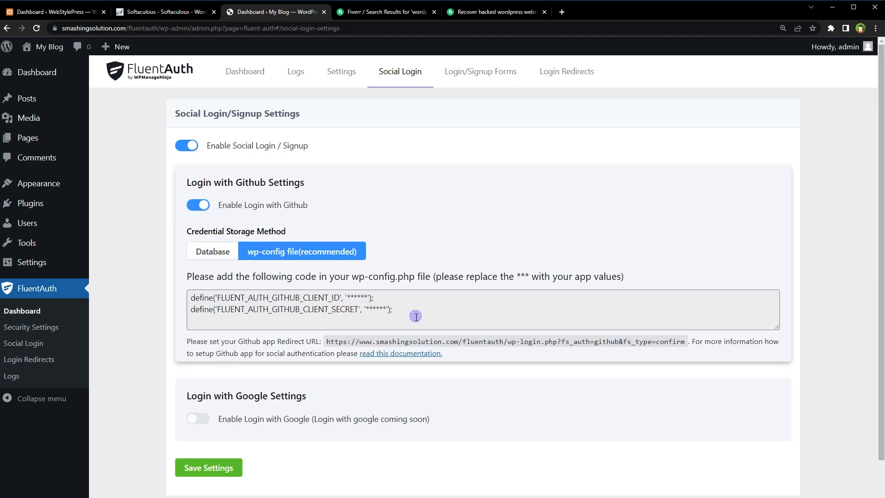
left_click_drag(413, 317, 159, 296)
left_click(263, 309)
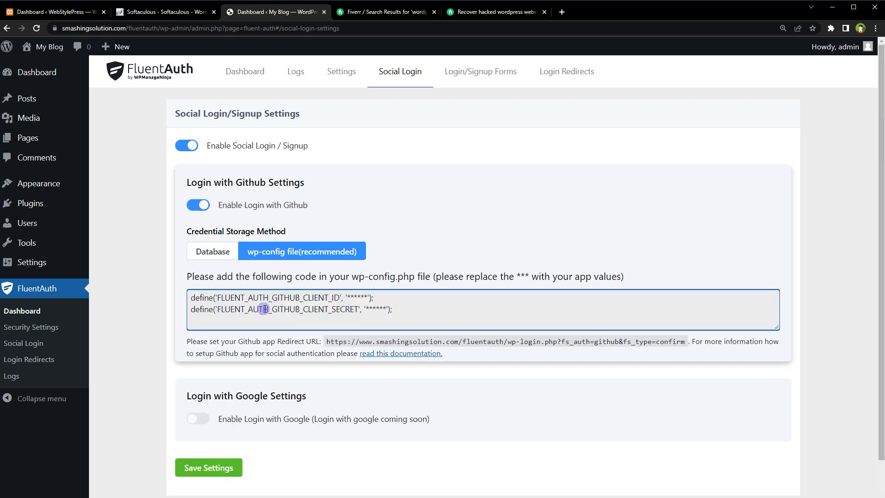
left_click_drag(410, 312, 161, 291)
left_click(159, 293)
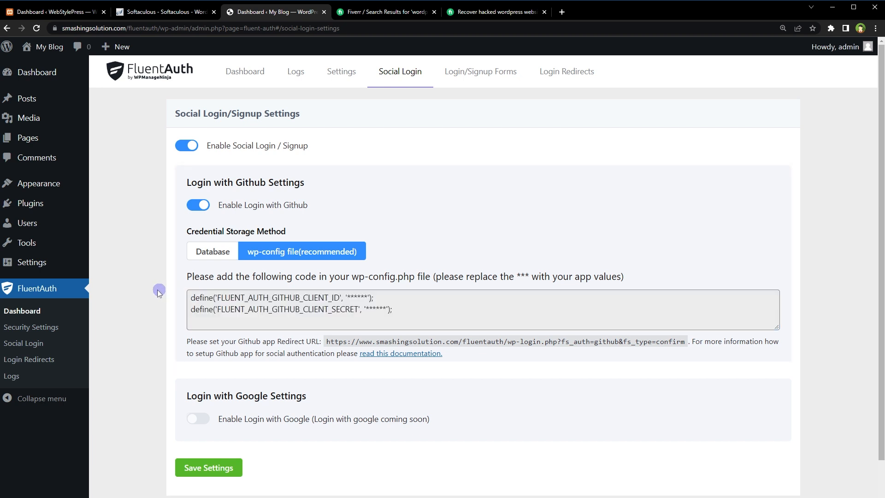
left_click(179, 150)
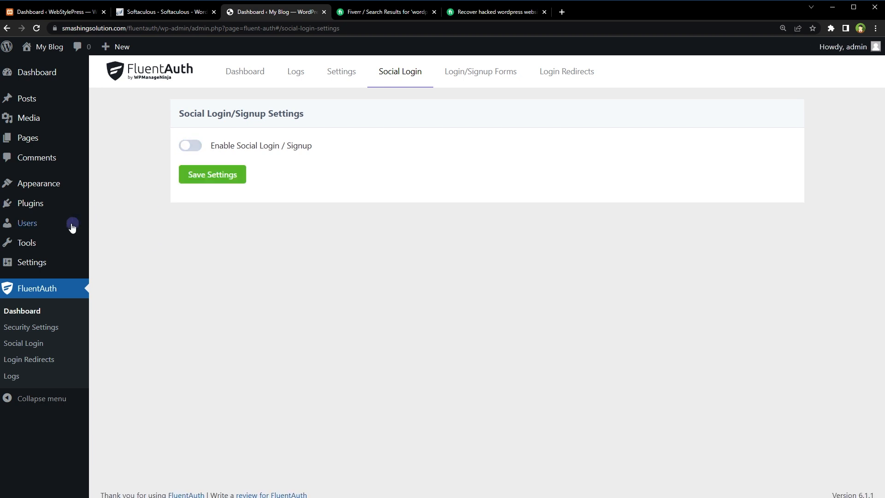
Enable the custom login and signup shortcodes, copy the registration form shortcode, and save the settings
left_click(460, 71)
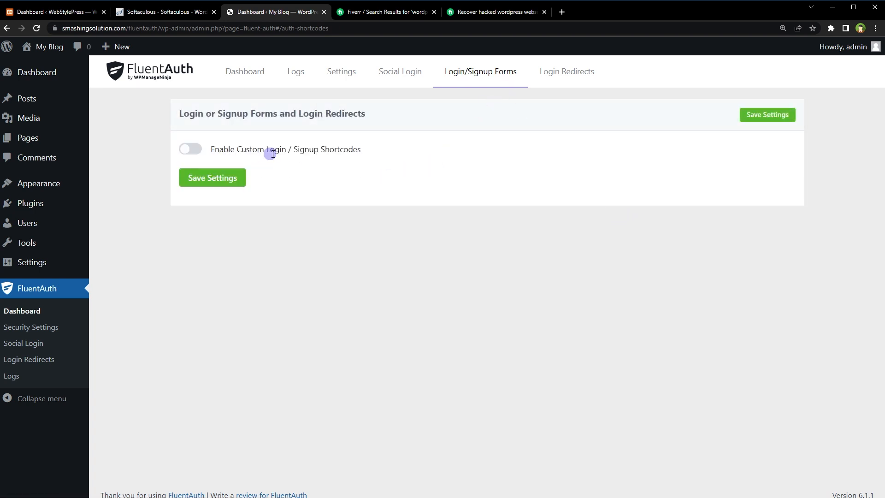
left_click(194, 154)
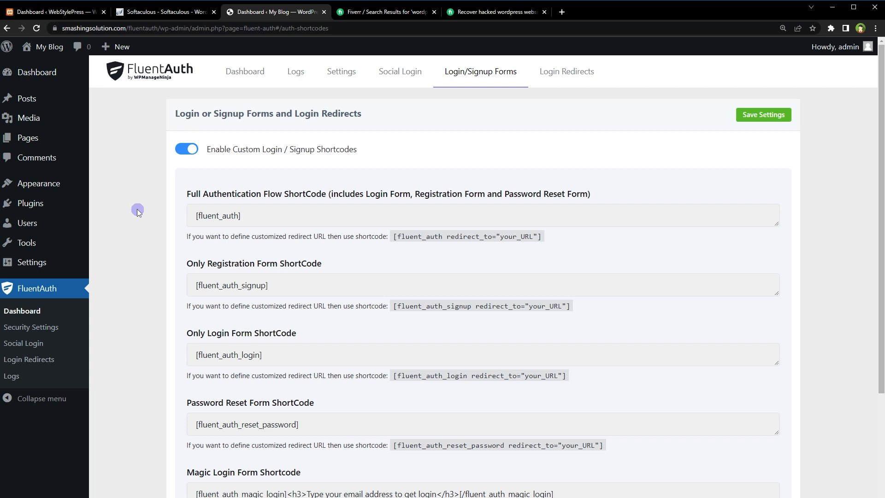
scroll(137, 211, "down", 3)
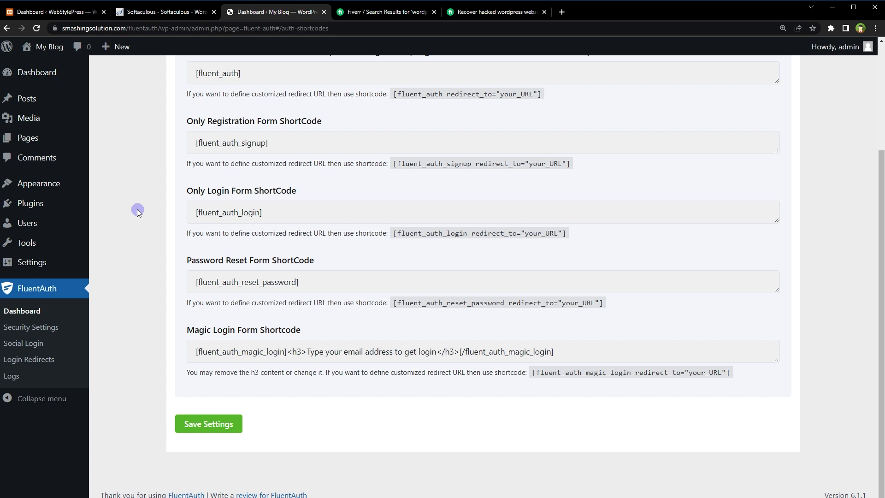
scroll(137, 211, "up", 3)
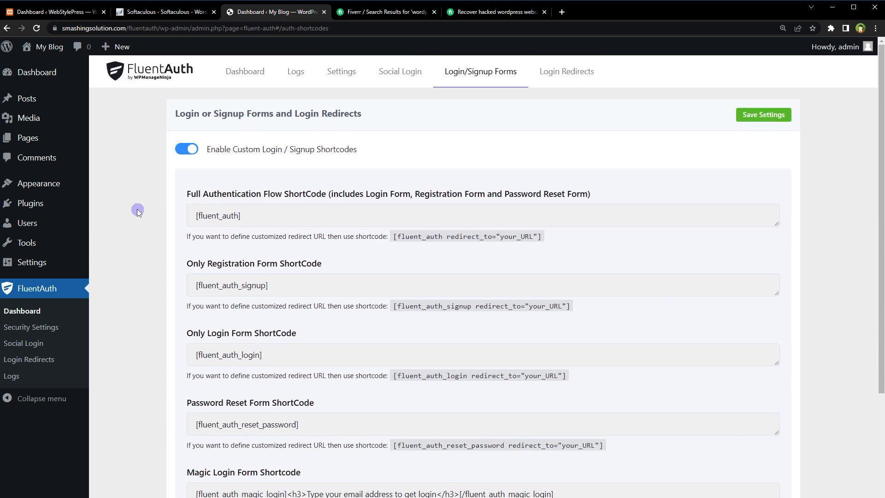
double_click(239, 286)
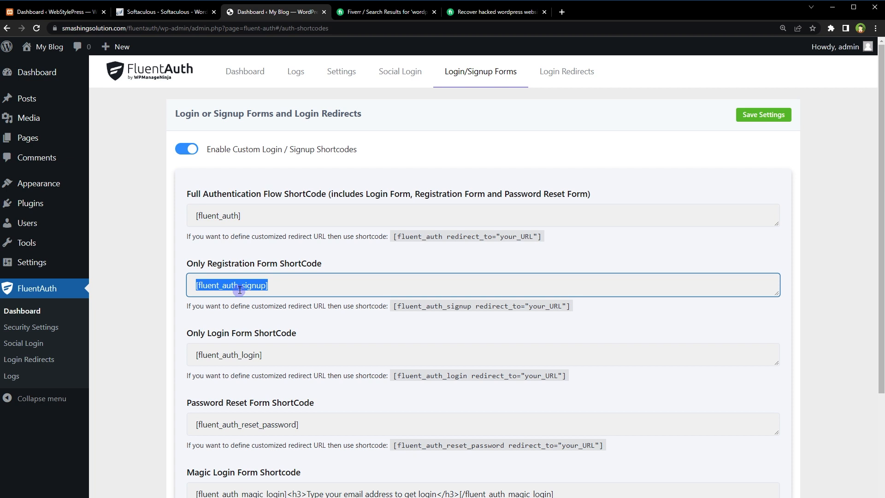
scroll(160, 301, "down", 3)
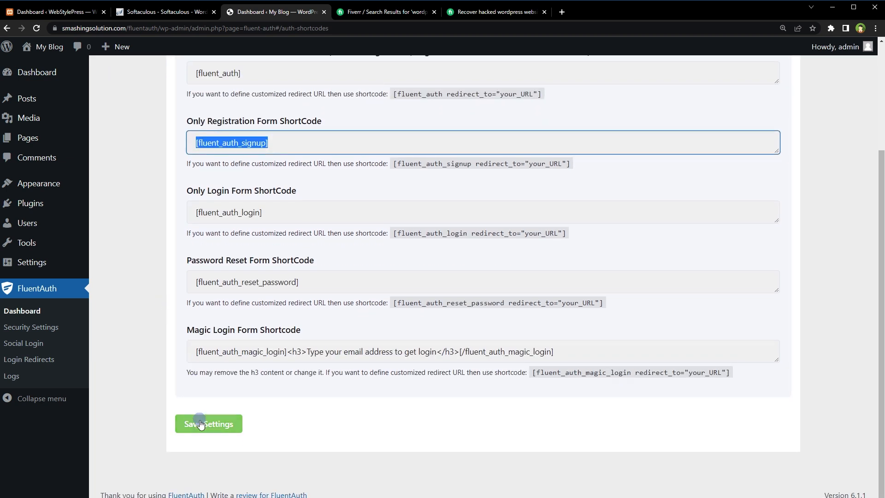
left_click(201, 424)
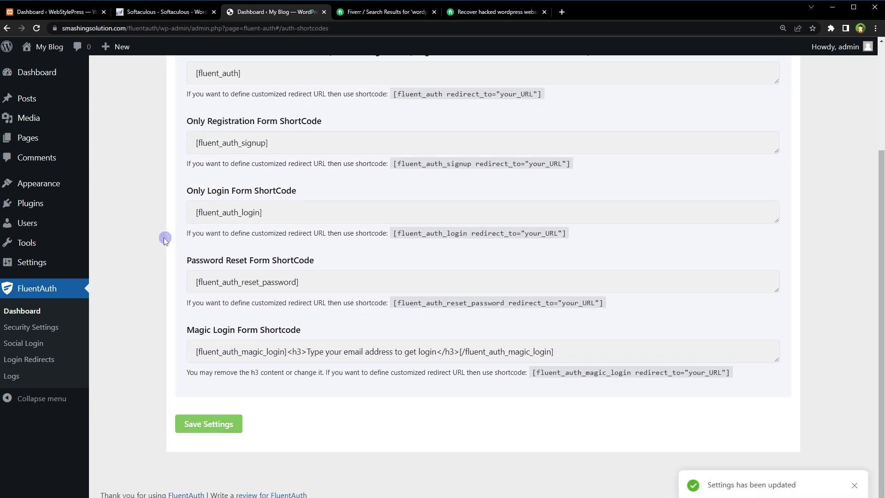
Create a new page in a separate browser tab and add a Shortcode block containing [fluent_auth_signup]
mouse_move(65, 138)
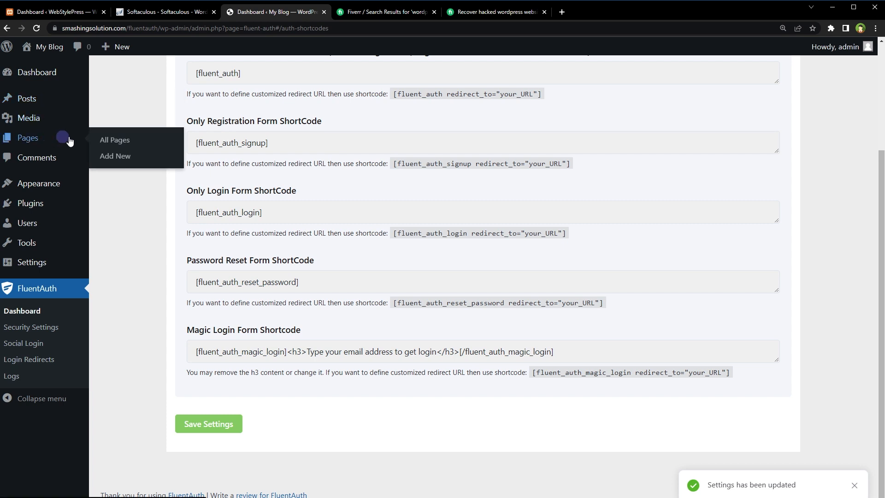
middle_click(119, 159)
left_click(388, 12)
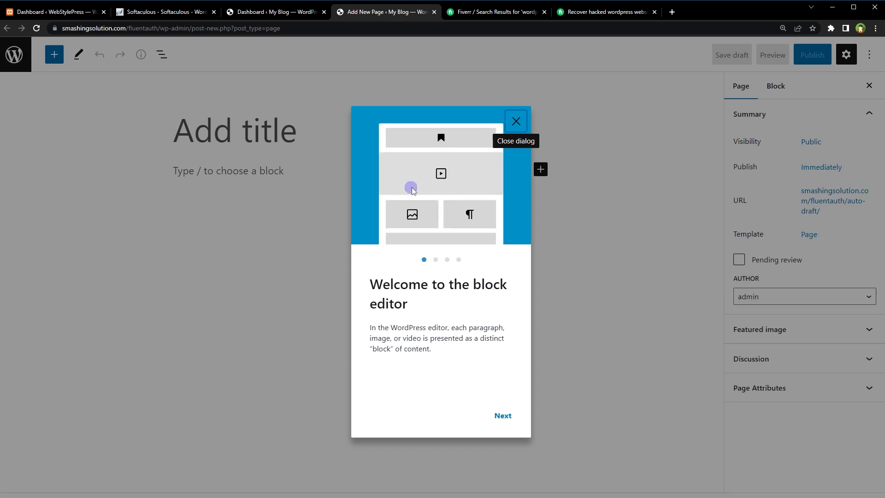
left_click(516, 121)
left_click(541, 169)
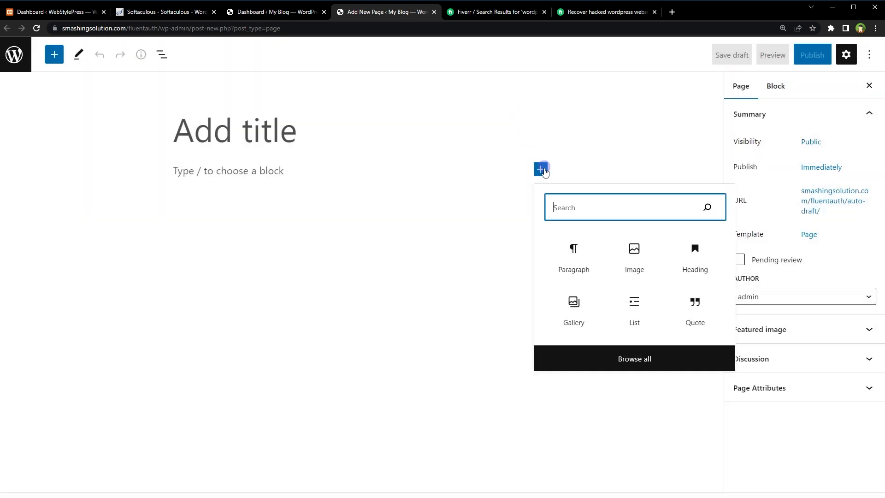
type("short")
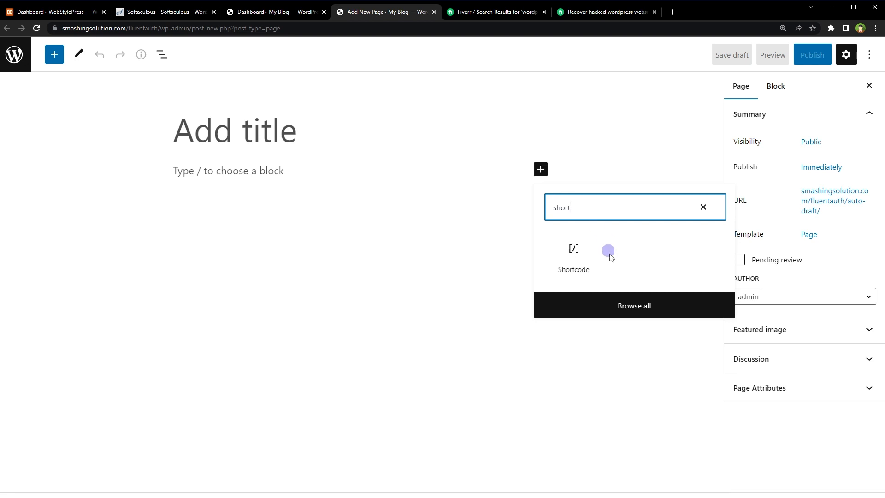
left_click(580, 255)
type("[fluent_auth_signup]")
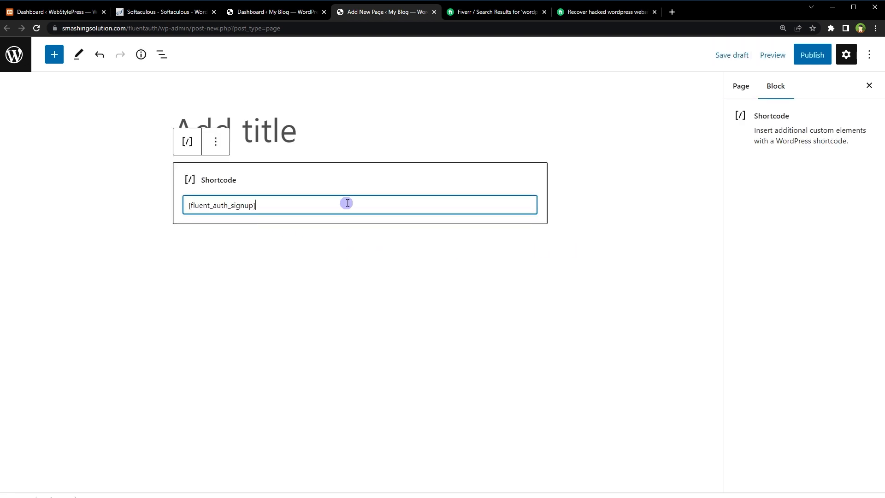
Title the new page "Signup" and publish it
left_click(303, 139)
type("Sign")
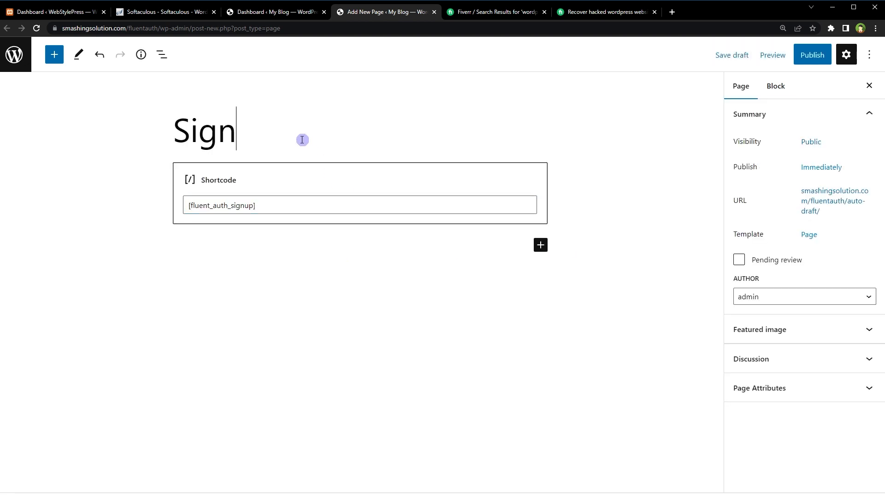
type("up")
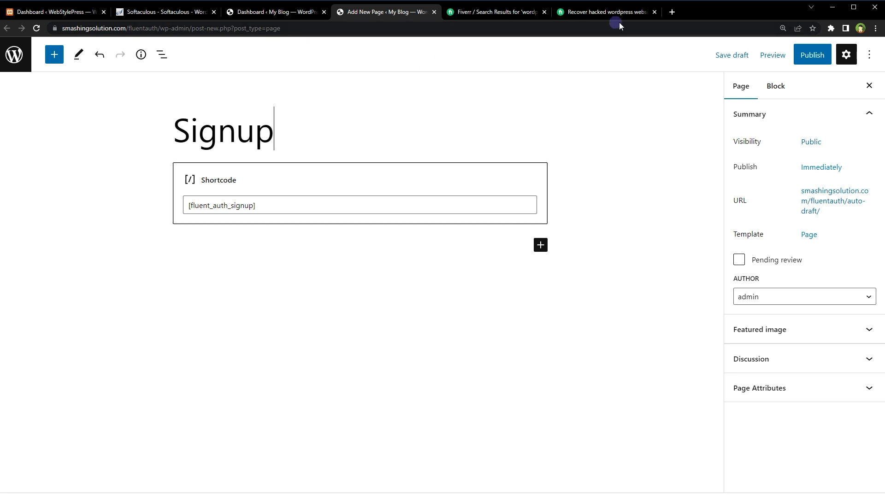
left_click(804, 55)
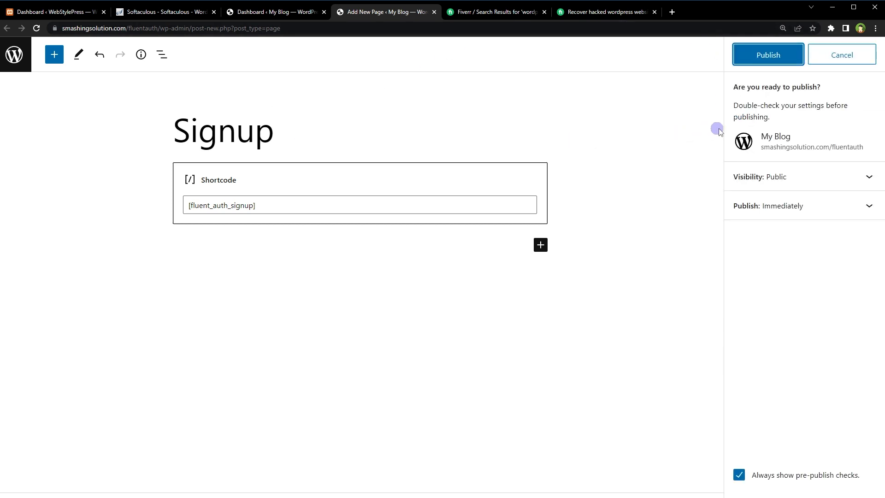
left_click(765, 54)
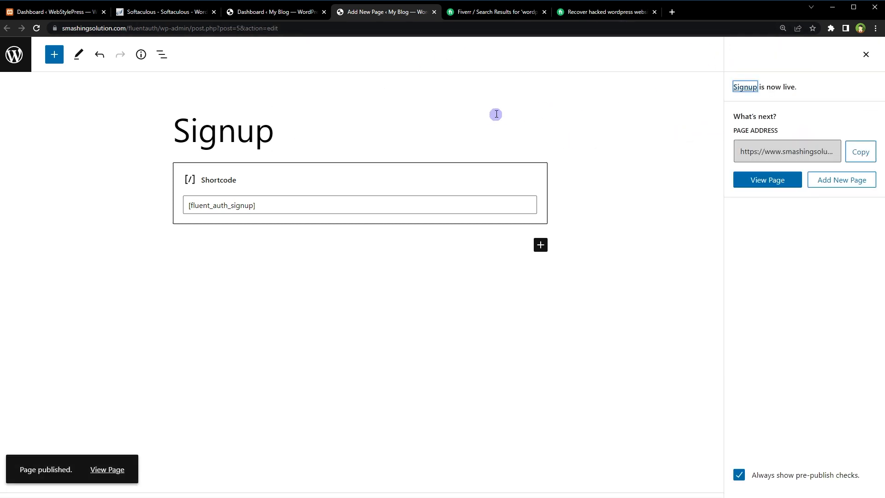
Copy the published Signup page's link and open it in a new incognito window
right_click(113, 468)
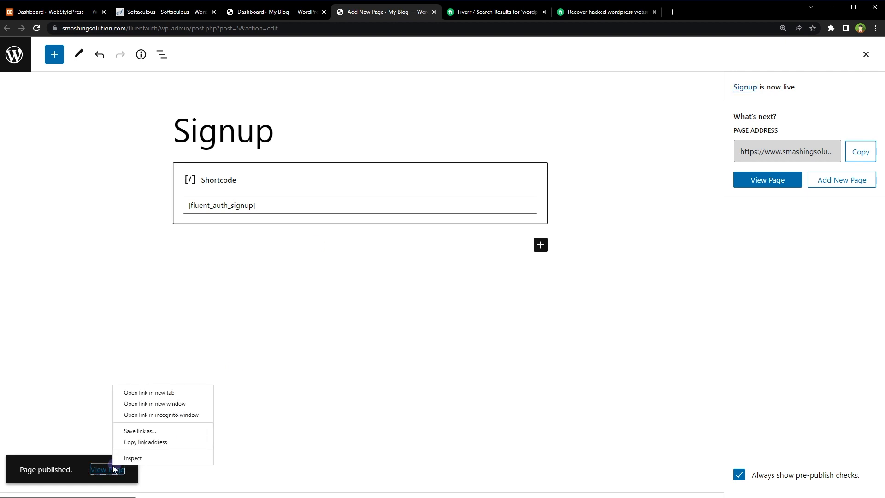
left_click(145, 442)
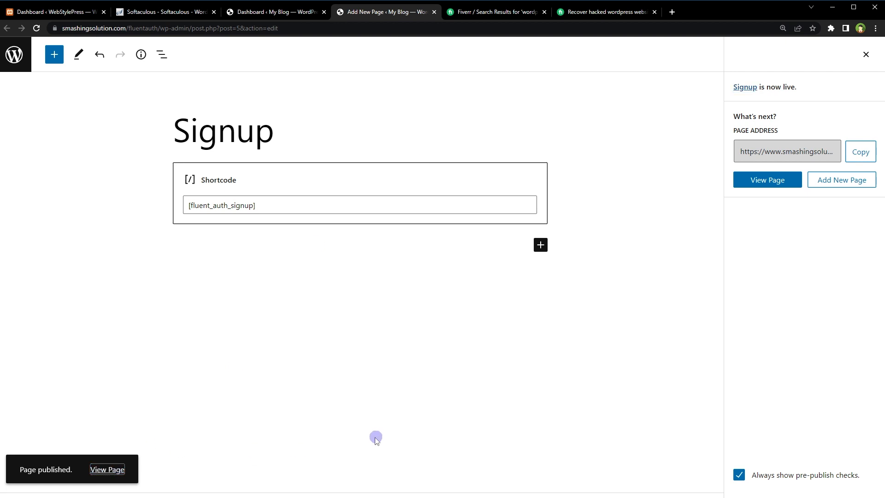
left_click(875, 30)
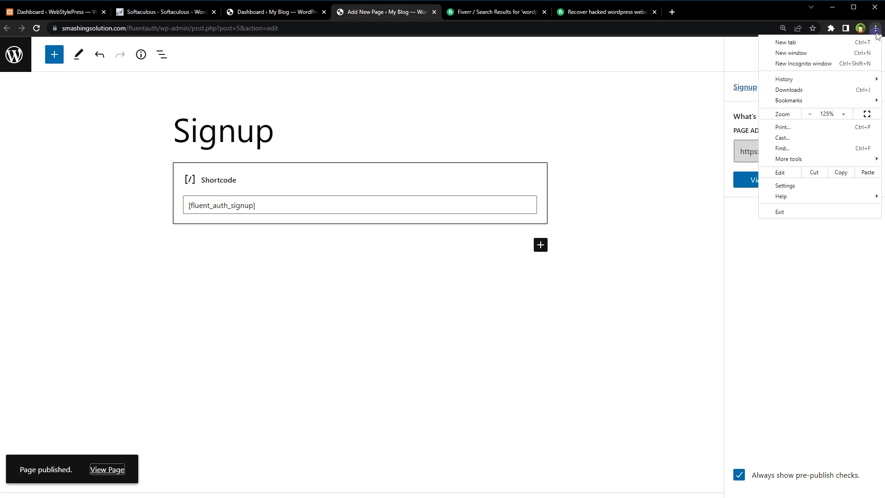
left_click(802, 63)
type("https://www.smashingsolution.com/fluentauth/signup/")
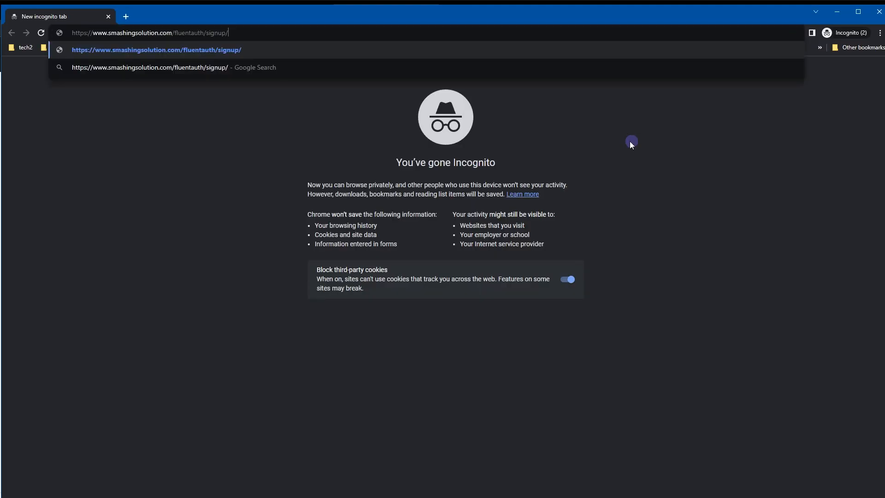
key("Return")
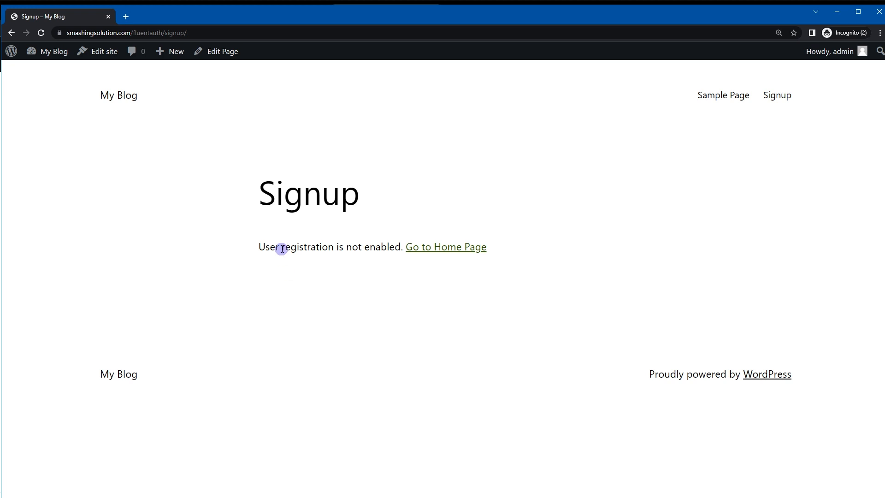
left_click_drag(280, 247, 327, 248)
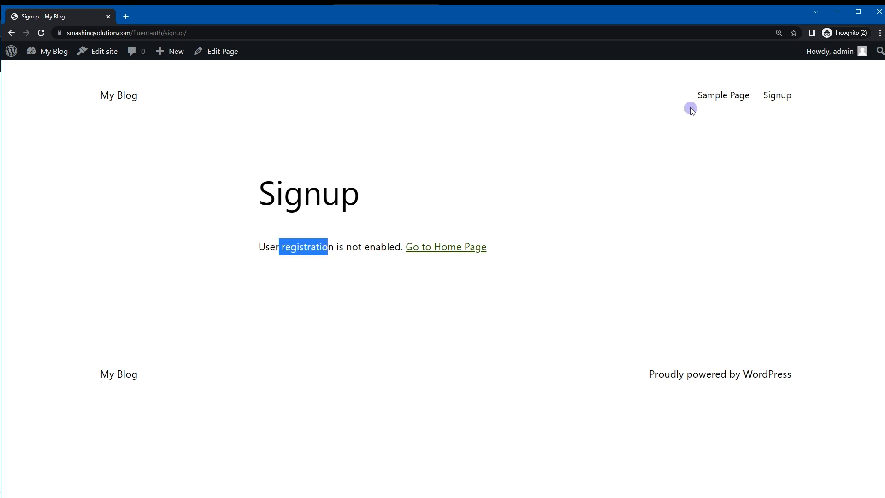
Return to the site's admin dashboard in the main browser window and open the General Settings in a separate tab
left_click(837, 11)
left_click(285, 15)
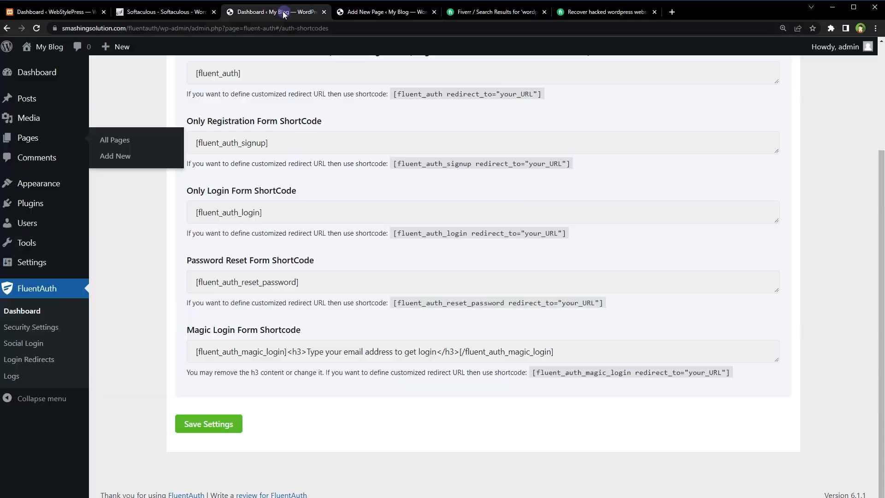
mouse_move(43, 261)
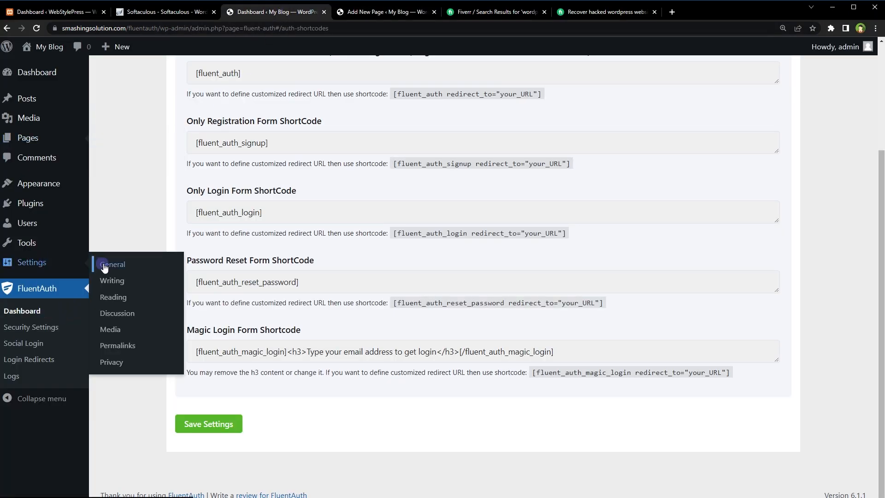
middle_click(105, 267)
left_click(488, 11)
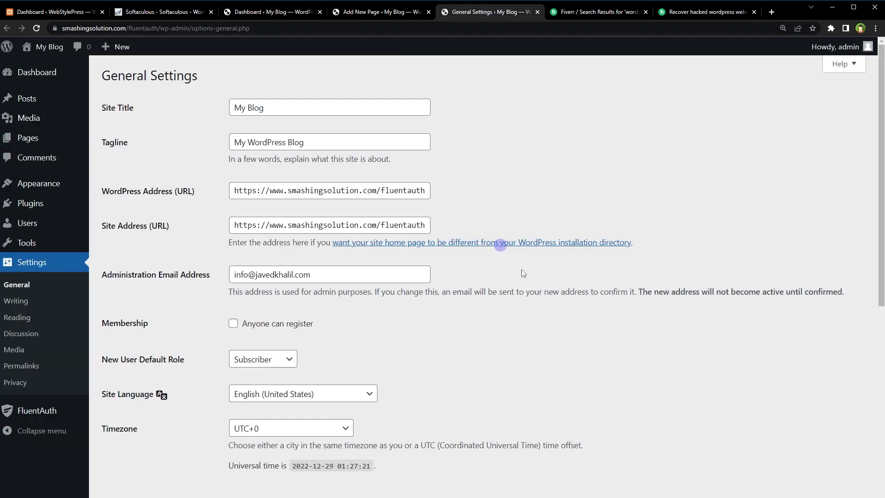
Enable the "Anyone can register" membership option and save the general settings
scroll(553, 258, "down", 5)
scroll(561, 292, "up", 2)
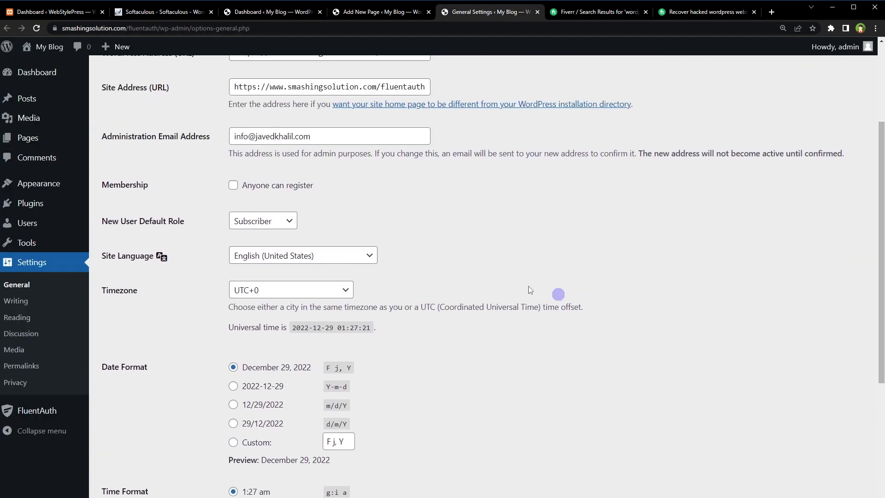
left_click(233, 185)
left_click_drag(121, 184, 333, 185)
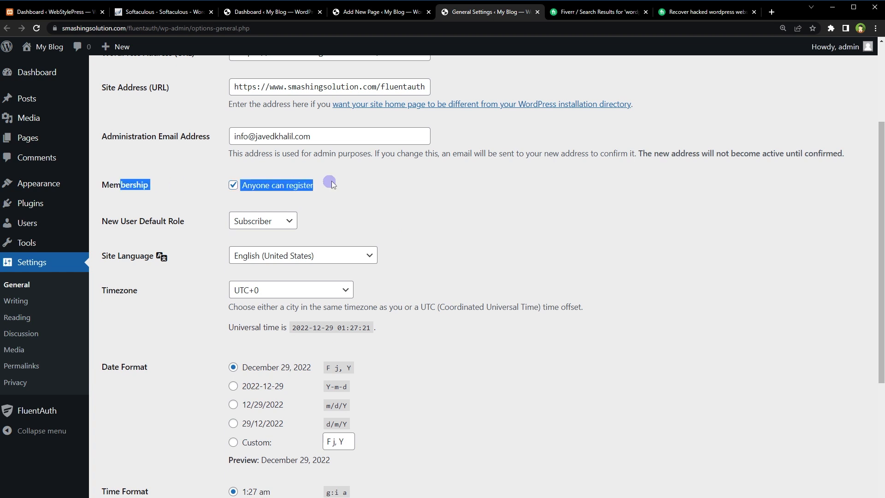
left_click(444, 206)
scroll(509, 253, "up", 3)
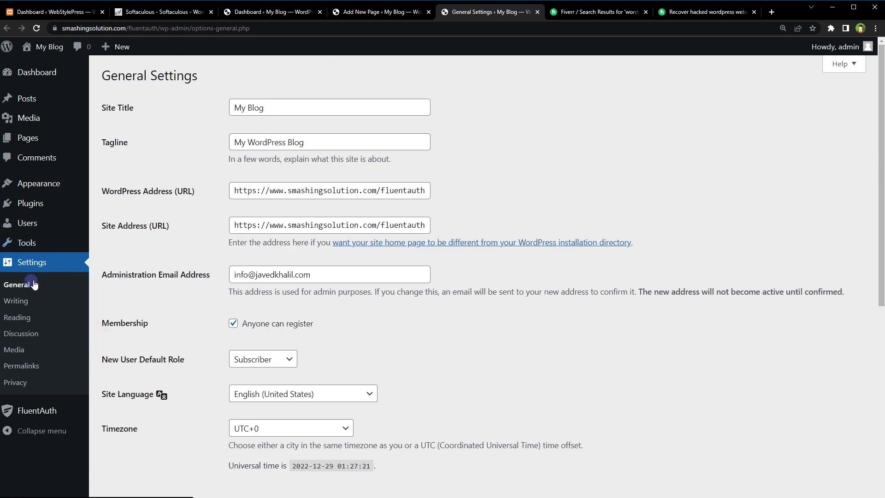
scroll(495, 336, "down", 8)
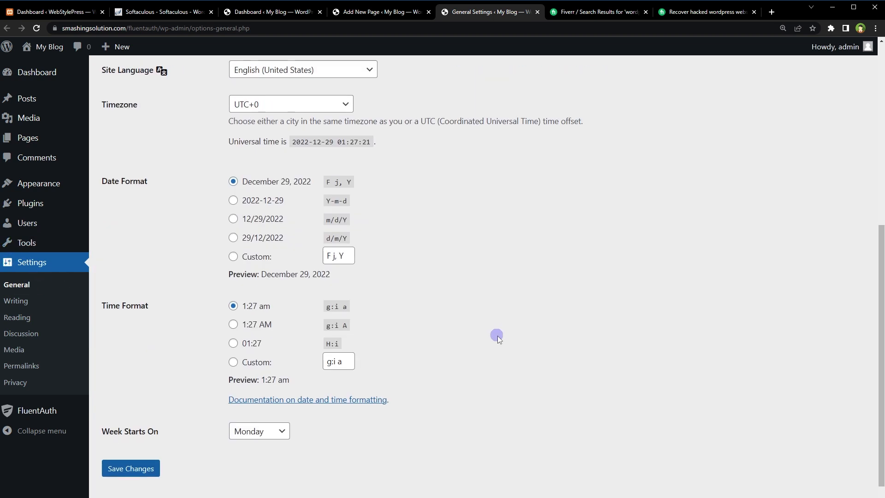
left_click(131, 454)
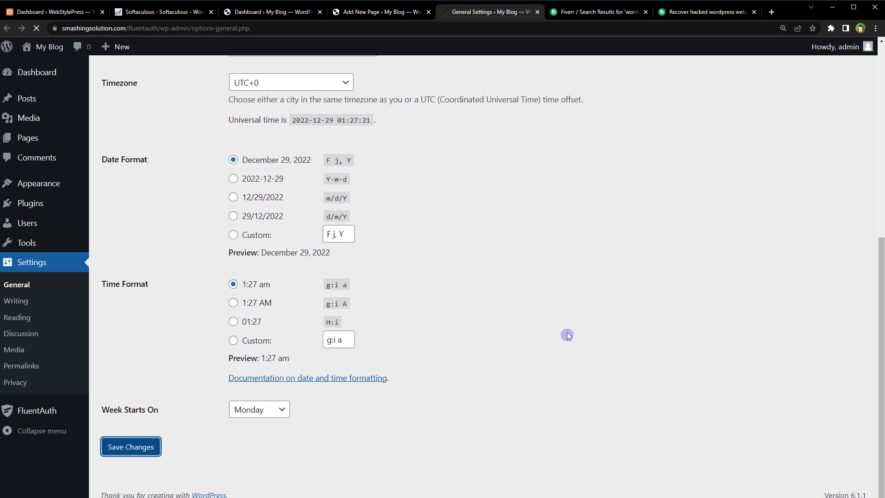
Reload the Signup page in the incognito window and log out of the admin account to look over the registration form
right_click(382, 308)
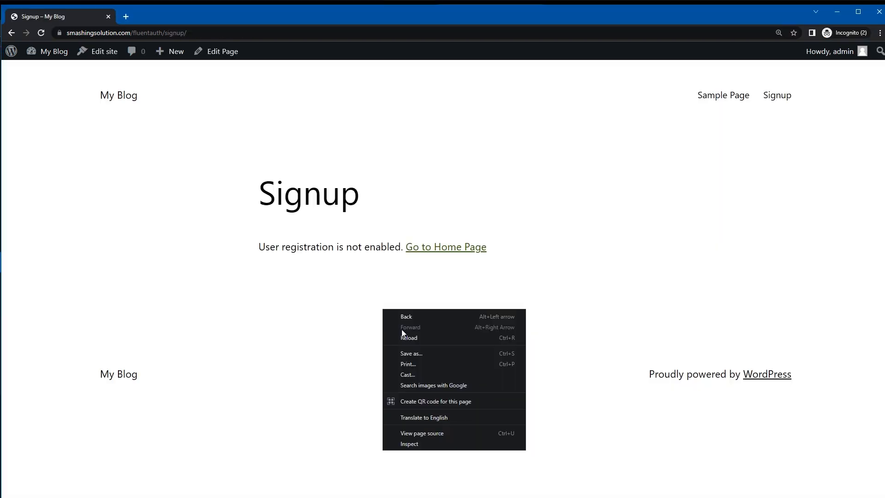
left_click(405, 338)
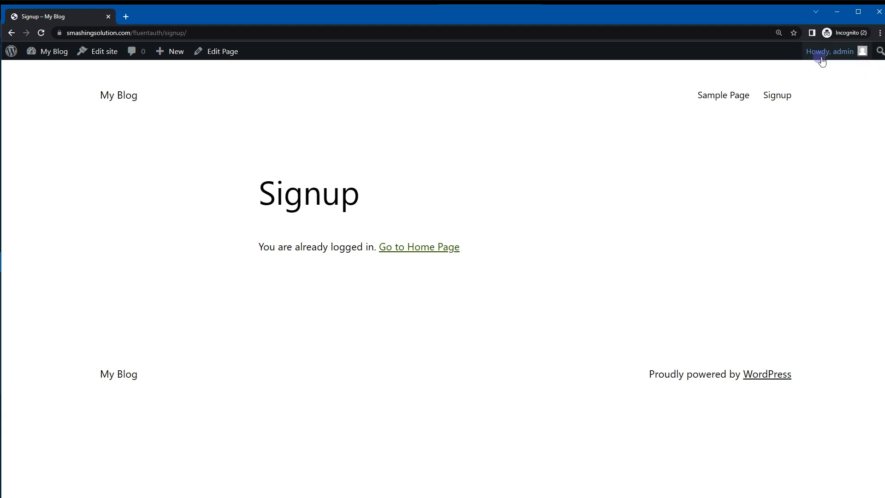
mouse_move(827, 60)
left_click(800, 109)
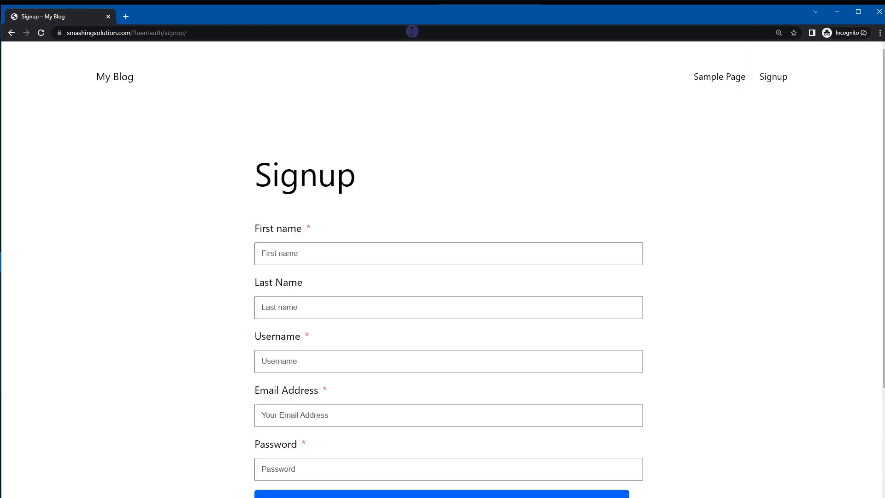
scroll(188, 267, "down", 3)
scroll(198, 279, "up", 3)
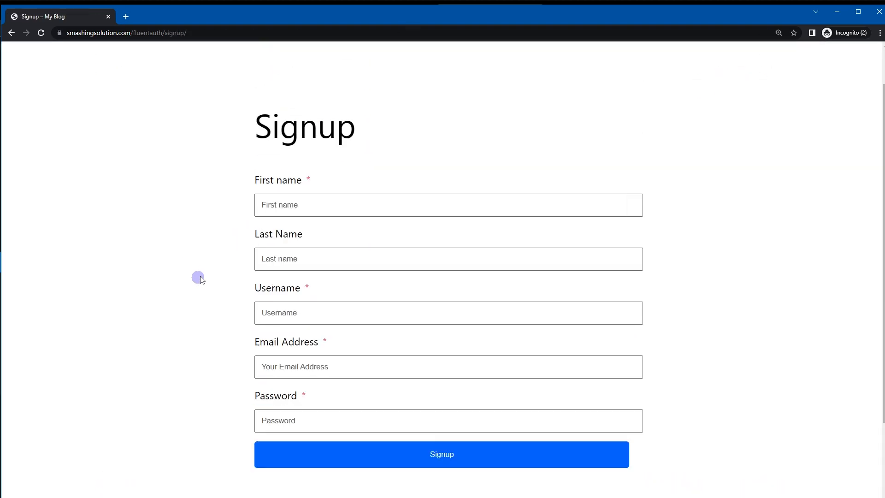
scroll(198, 279, "down", 3)
scroll(200, 279, "up", 3)
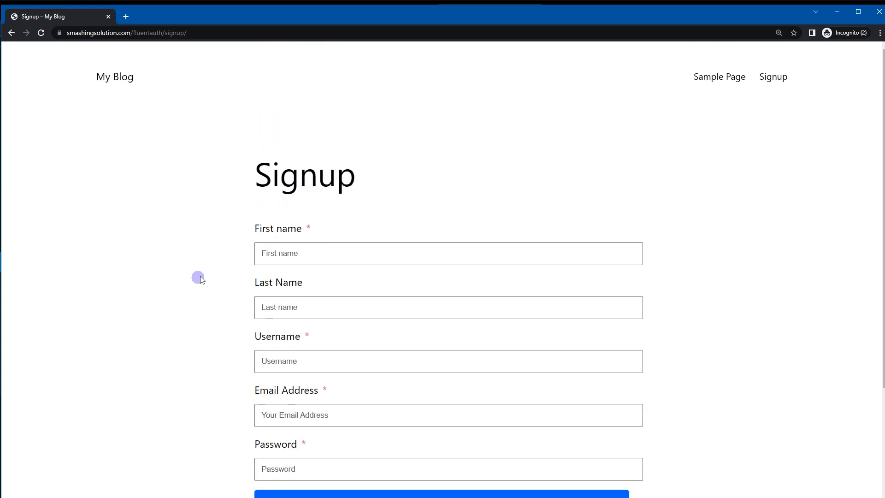
Open the site's /fluentauth/wp-admin address in the incognito window and check the username and password fields of the login form
key("ctrl+l")
key("Right")
key("ctrl+shift+Left")
type("wp-admi")
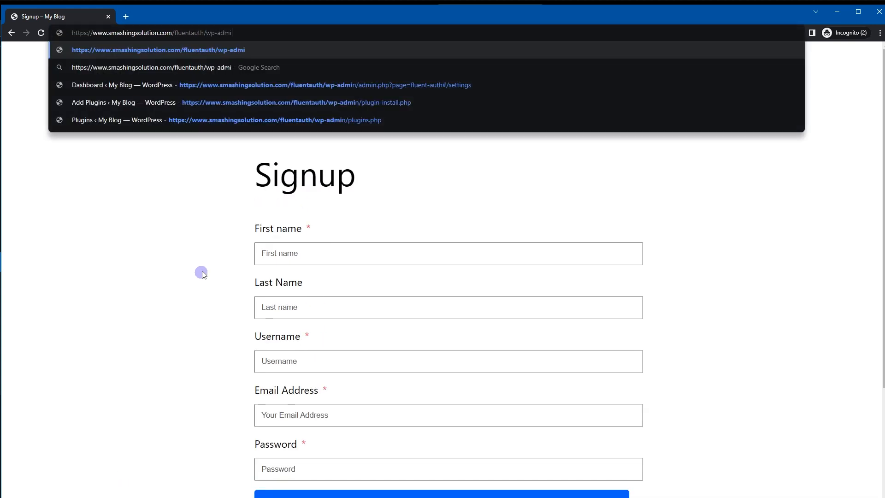
type("n")
key("Return")
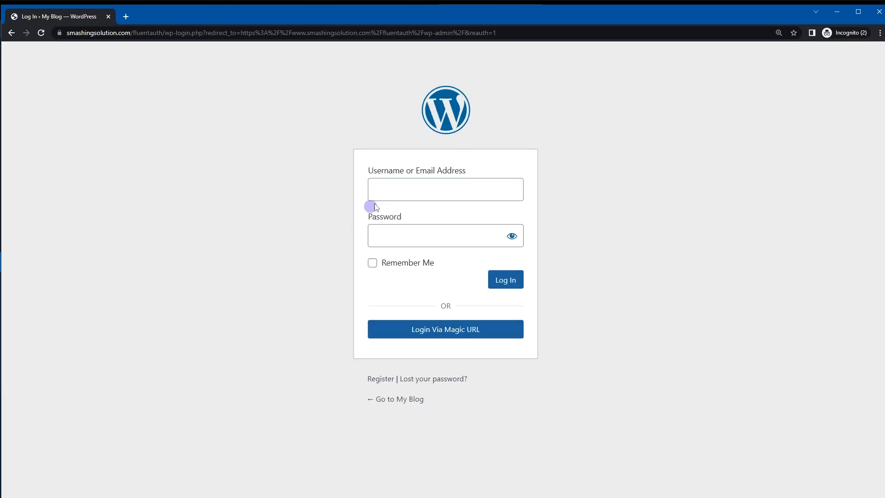
left_click(409, 194)
left_click(386, 233)
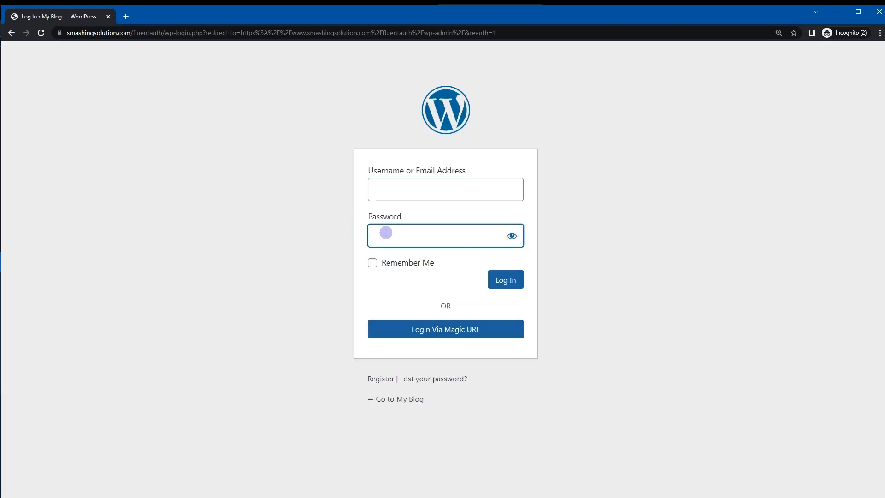
left_click(294, 254)
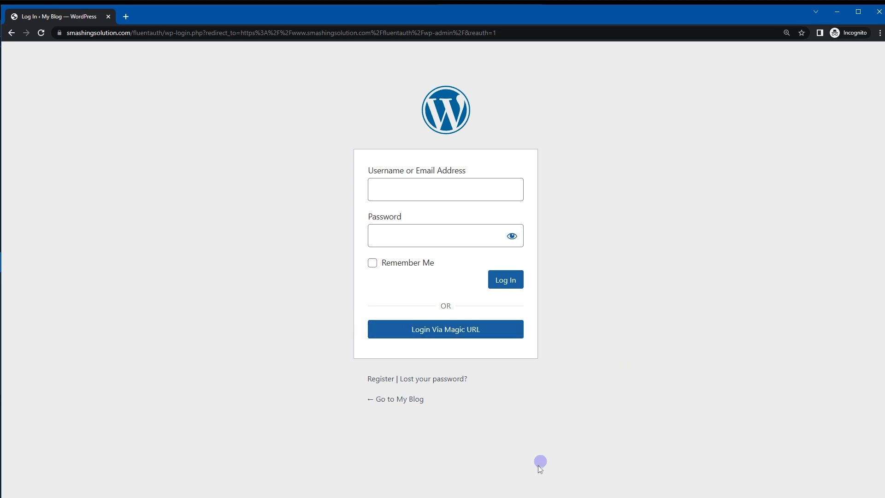
Switch back to the main browser window and open FluentAuth's Login Redirects settings
key("alt+Tab")
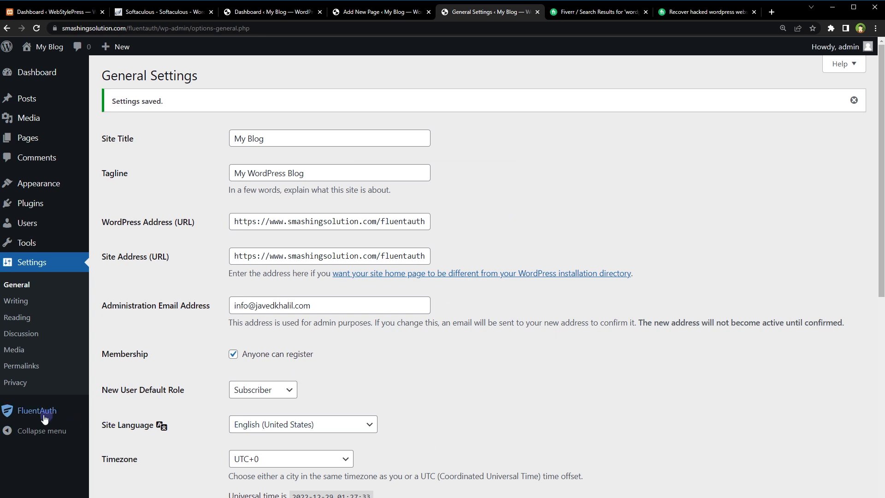
mouse_move(42, 413)
left_click(137, 424)
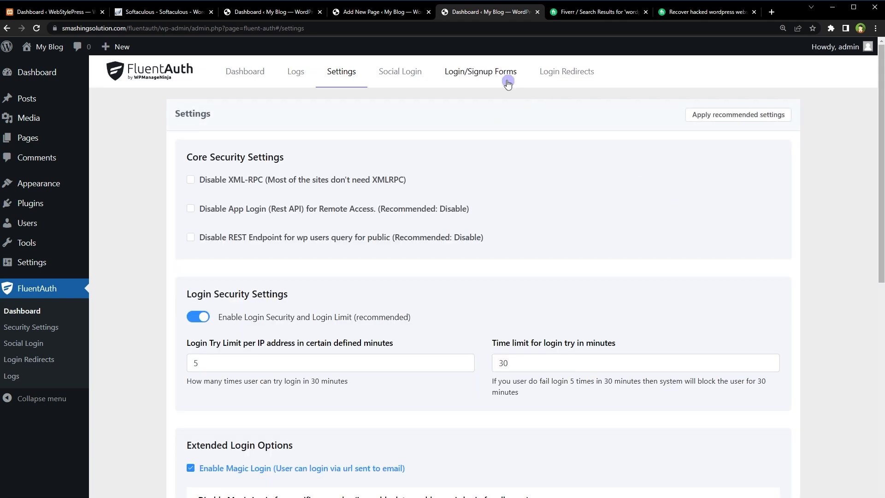
left_click(508, 82)
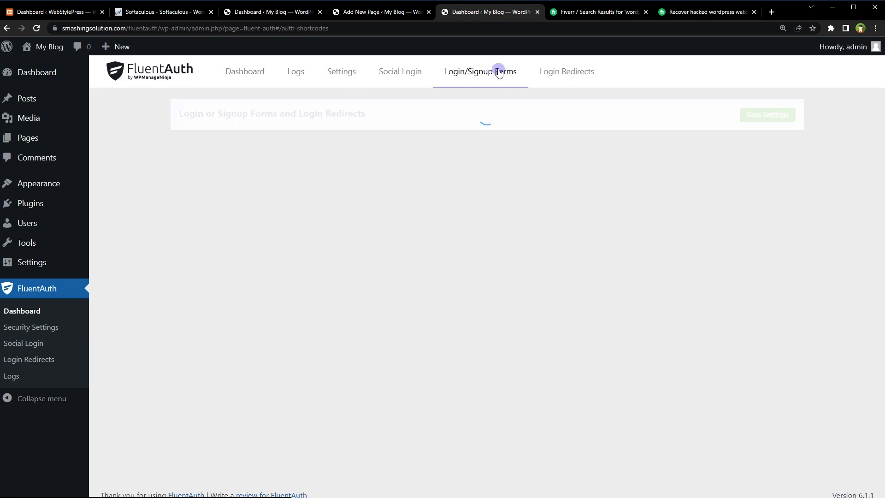
left_click(569, 74)
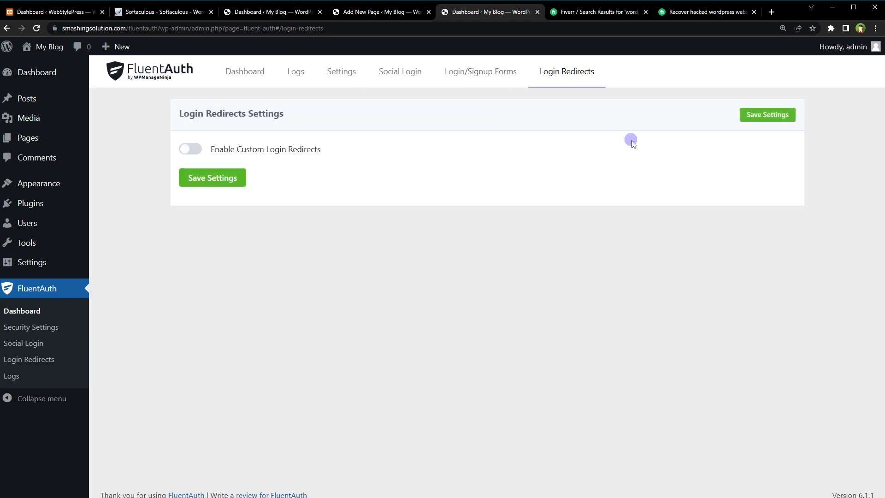
Try custom login redirects with an advanced rule, look over its user role choices, and turn custom redirects off again
left_click(214, 155)
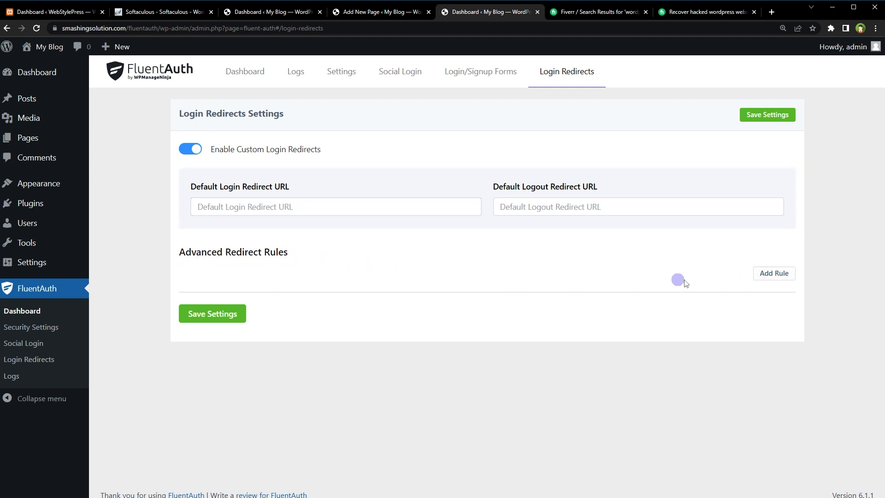
left_click(773, 273)
left_click(292, 289)
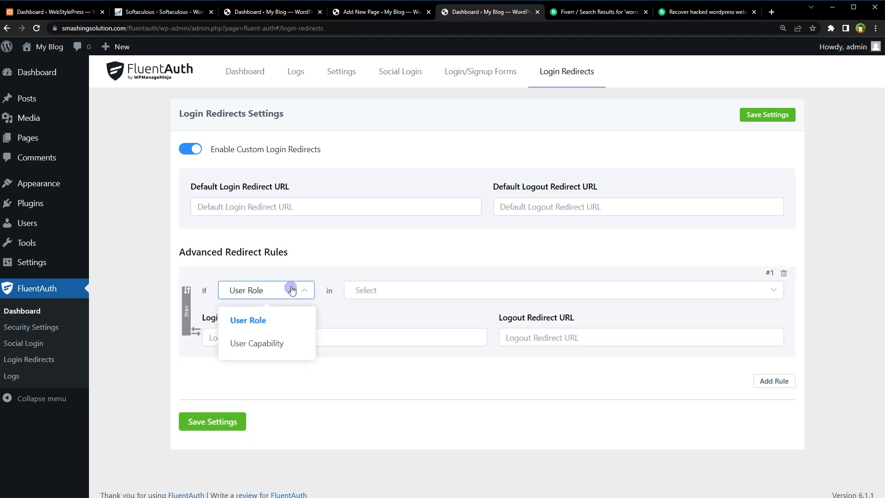
left_click(379, 293)
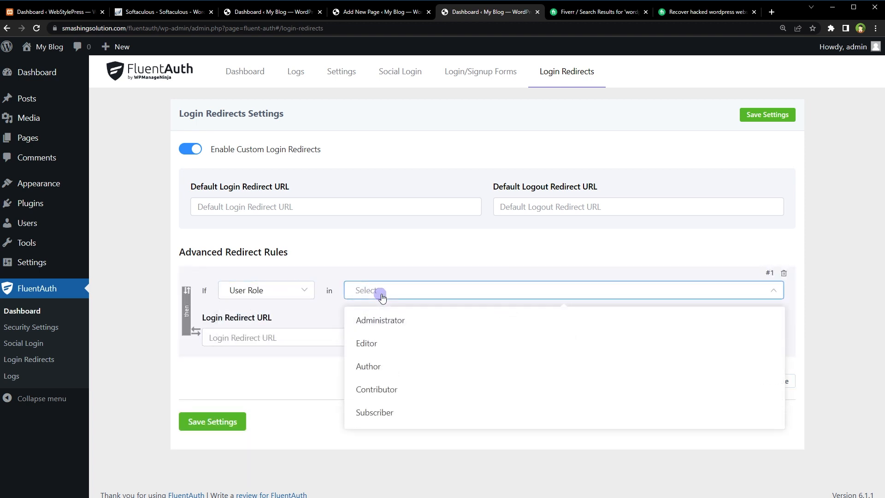
left_click(381, 294)
left_click(322, 361)
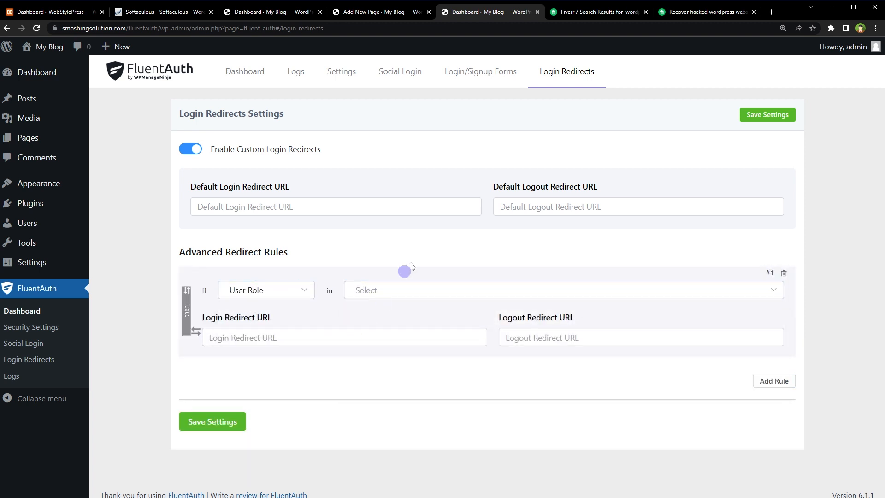
left_click(190, 149)
Look over FluentAuth's main Settings page and reload the WordPress login page in the incognito window
left_click(343, 74)
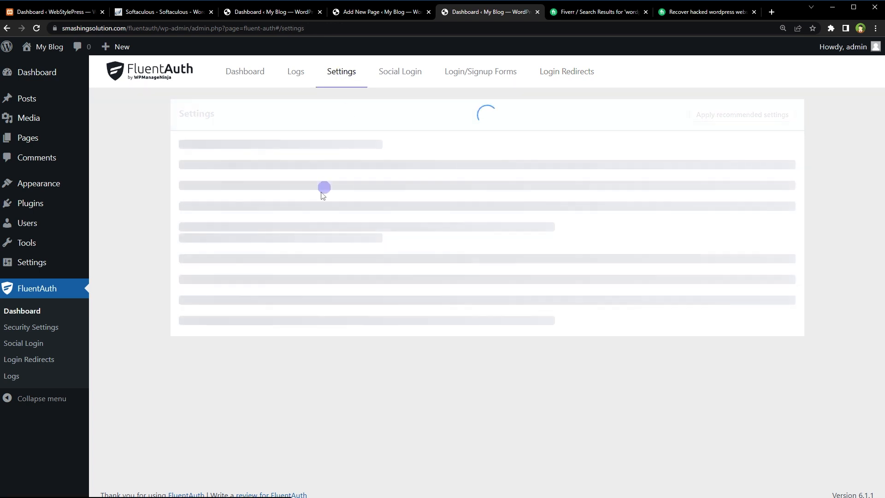
scroll(178, 237, "down", 5)
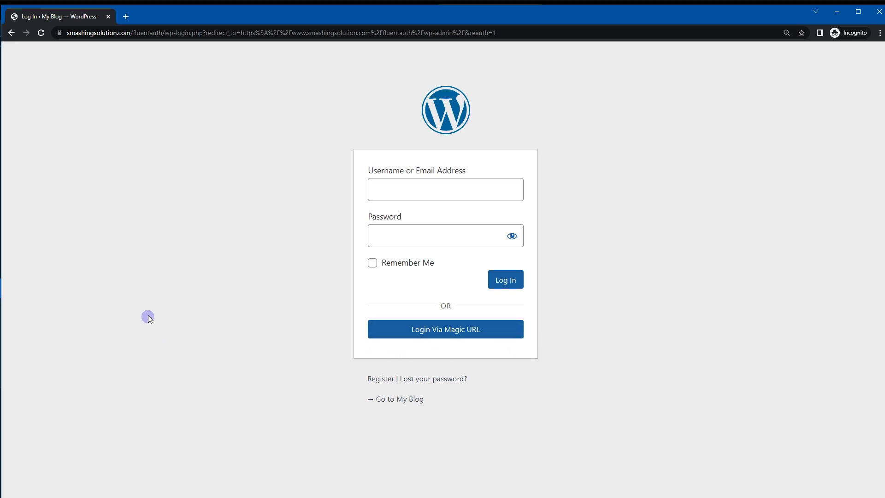
right_click(212, 236)
left_click(200, 226)
right_click(200, 225)
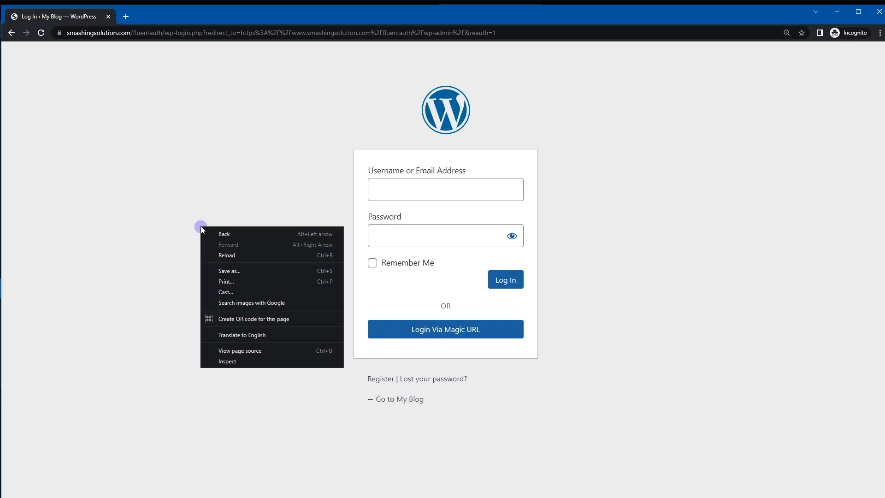
left_click(253, 255)
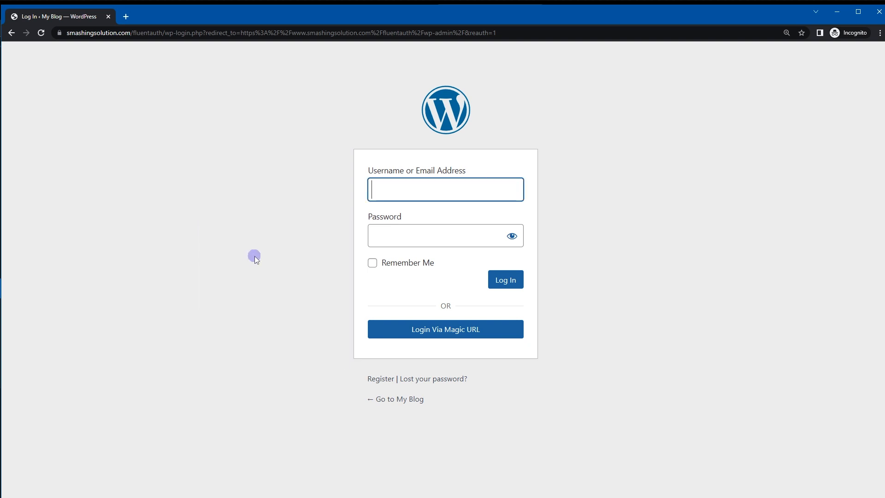
Request a magic login link for the username admin from the WordPress login page
left_click(462, 333)
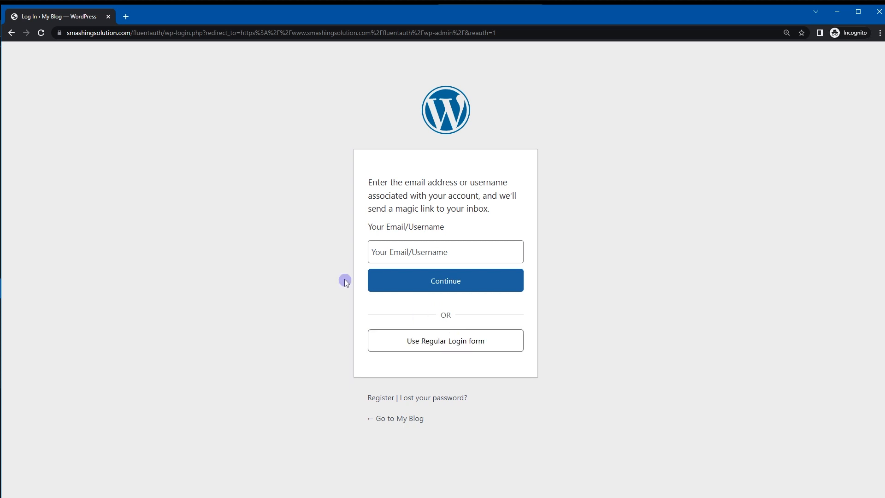
left_click(420, 253)
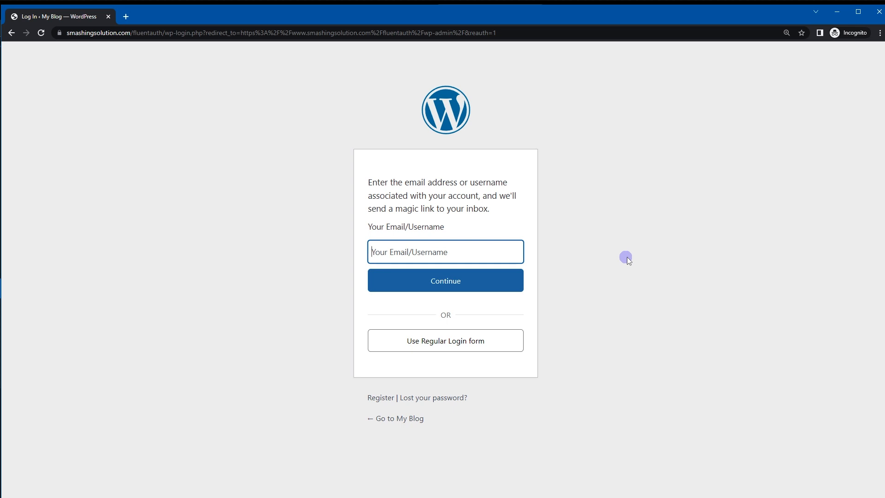
type("admin")
left_click(404, 289)
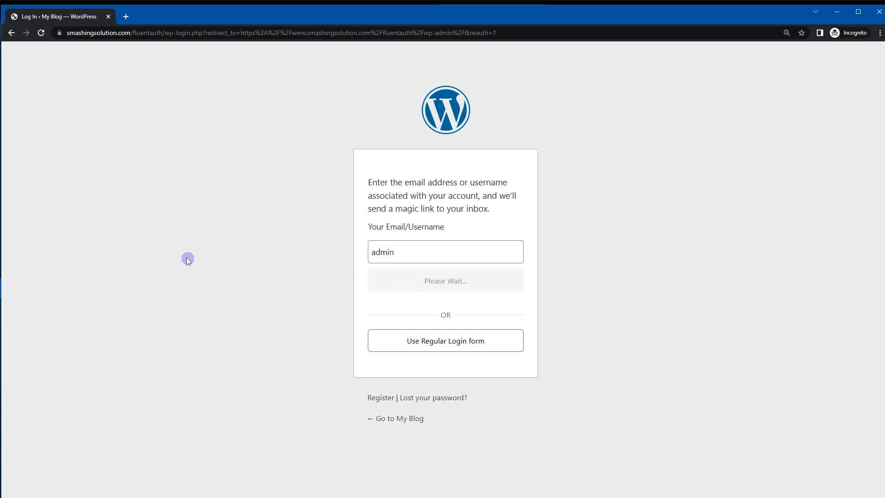
Read the message about the emailed login link, then switch to the Gmail inbox with the sign-in email
left_click_drag(366, 227, 520, 233)
left_click_drag(374, 249, 513, 252)
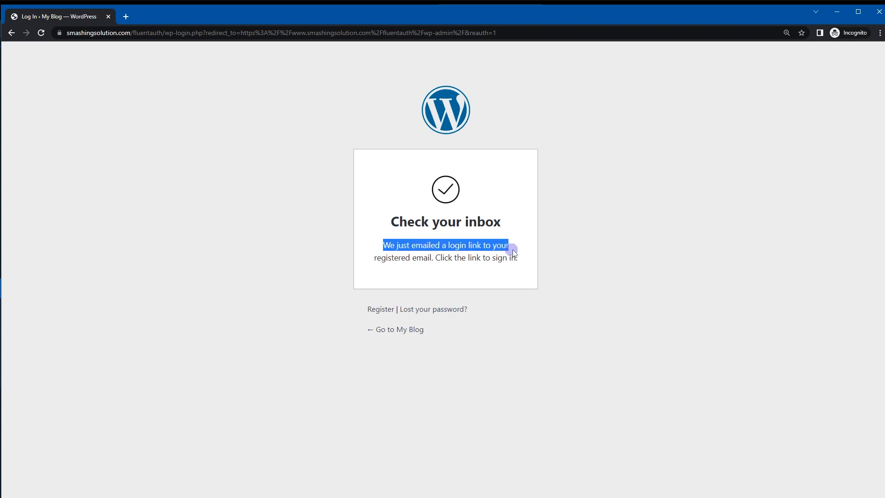
left_click(475, 245)
double_click(457, 245)
double_click(406, 257)
left_click(415, 257)
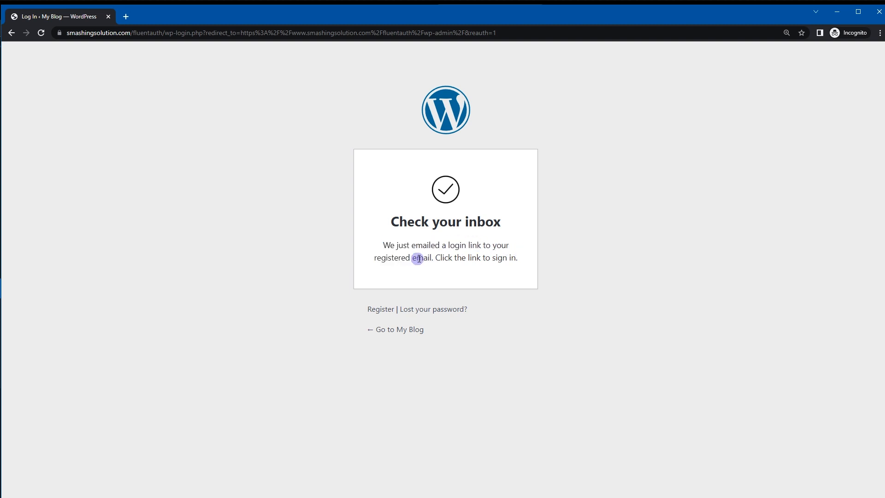
double_click(420, 257)
left_click(449, 258)
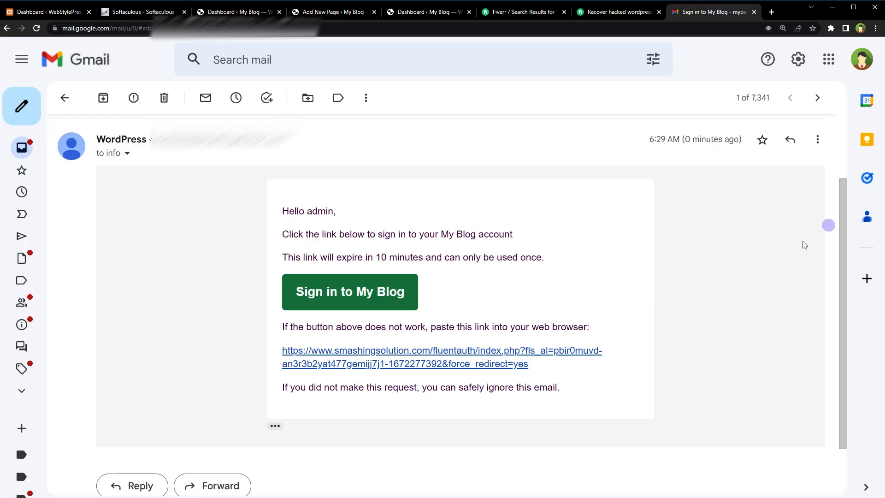
Copy the one-time sign-in link from the WordPress email and open it in a new incognito tab
right_click(436, 351)
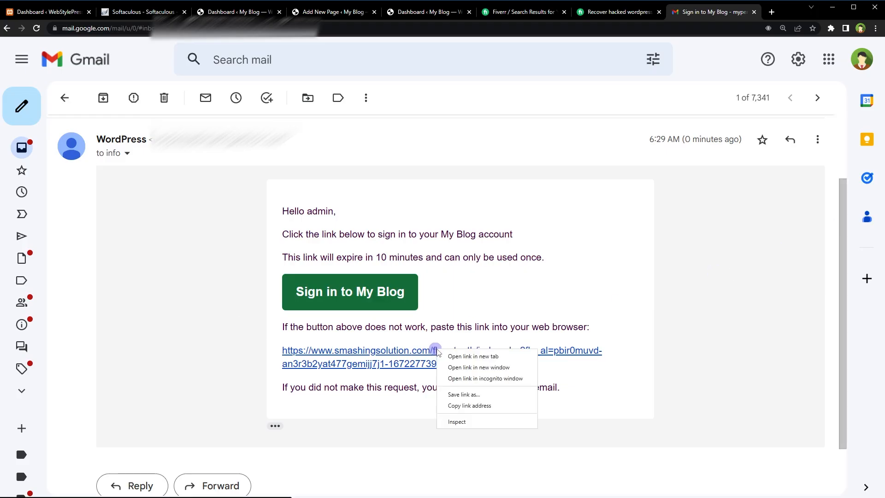
left_click(472, 405)
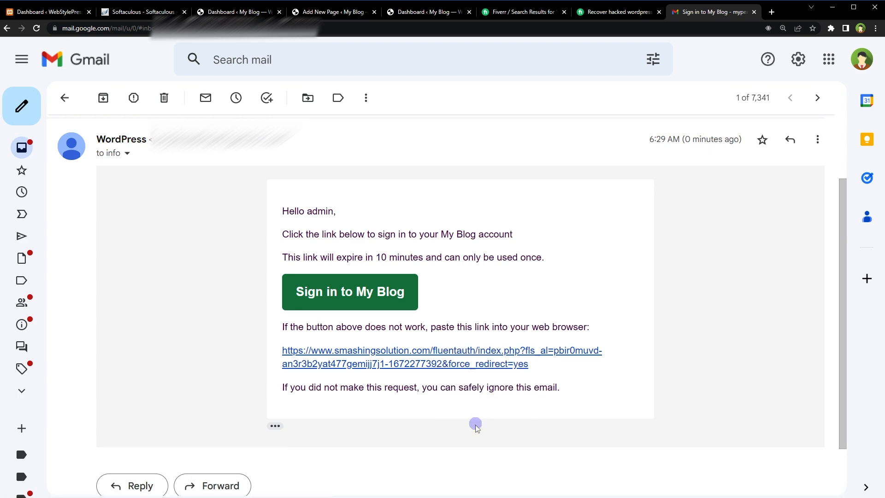
left_click(486, 497)
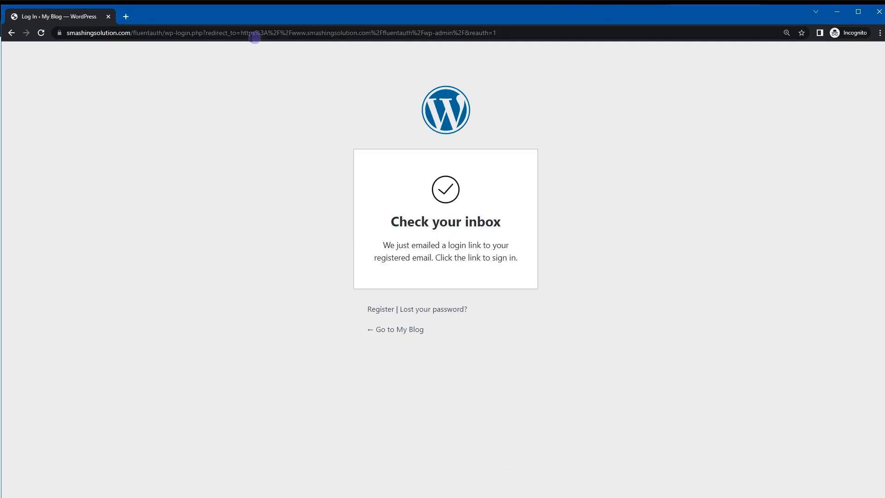
left_click(126, 16)
key("ctrl+v")
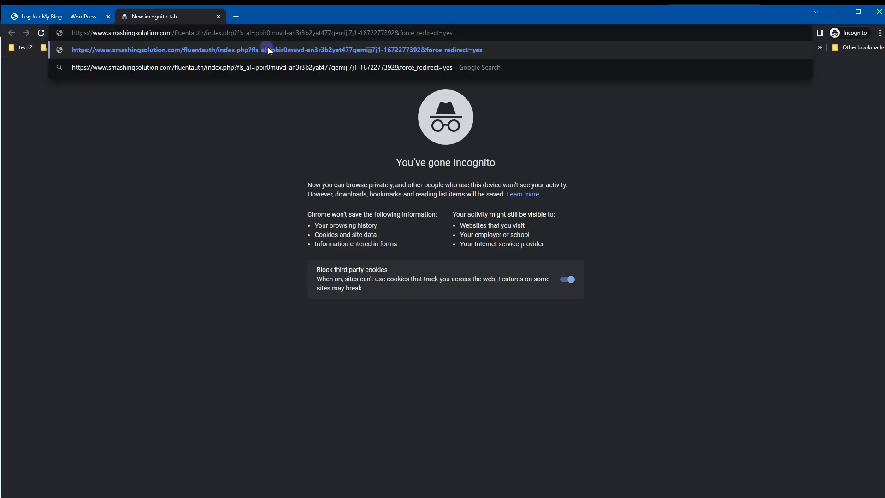
left_click(268, 48)
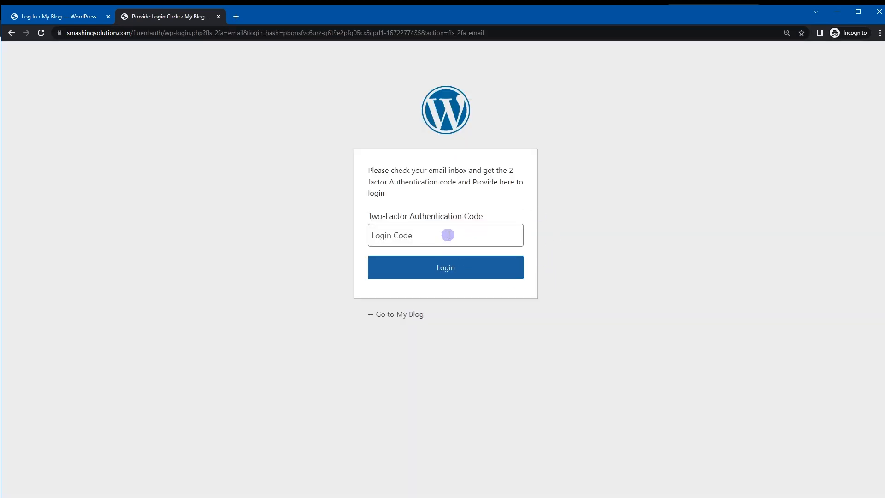
Copy the login code from the WordPress email into the Two-Factor Authentication Code field and log in
key("alt+Tab")
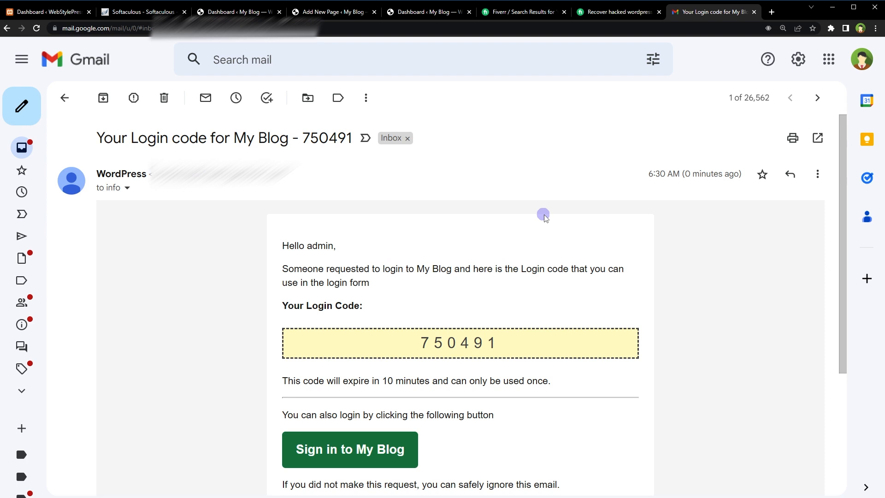
double_click(469, 344)
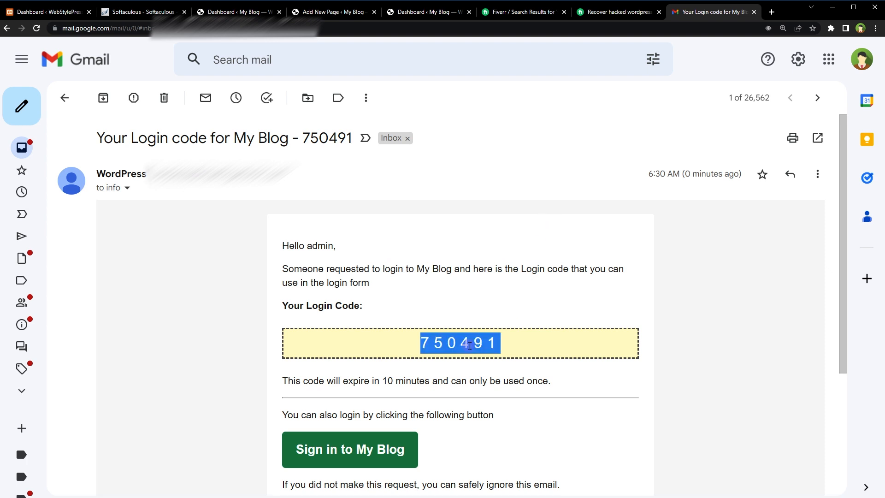
key("alt+Tab")
left_click(458, 231)
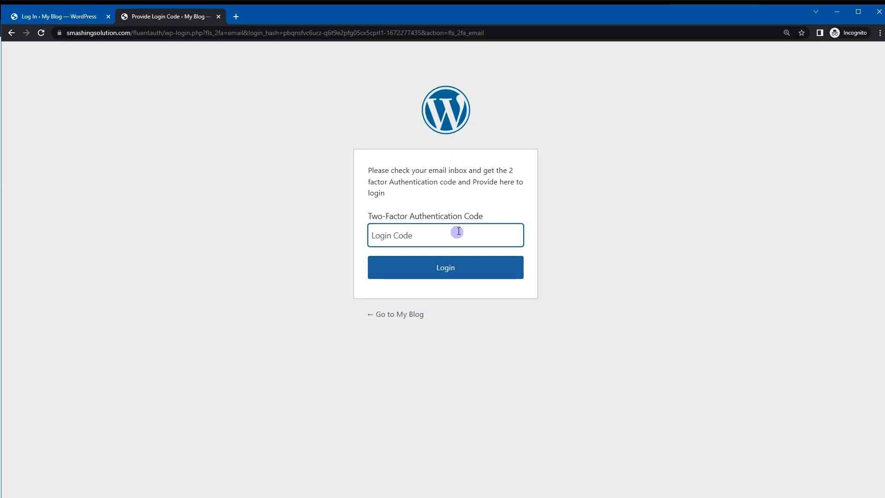
key("ctrl+v")
key("ctrl+a")
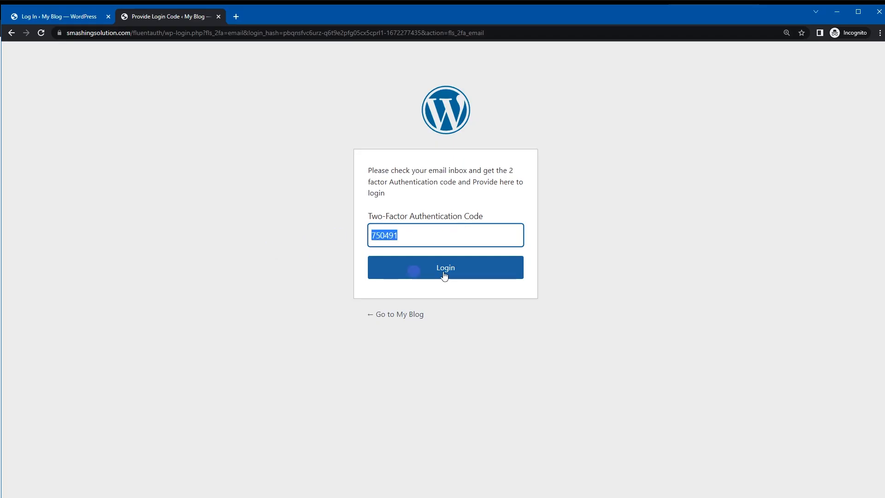
left_click(504, 267)
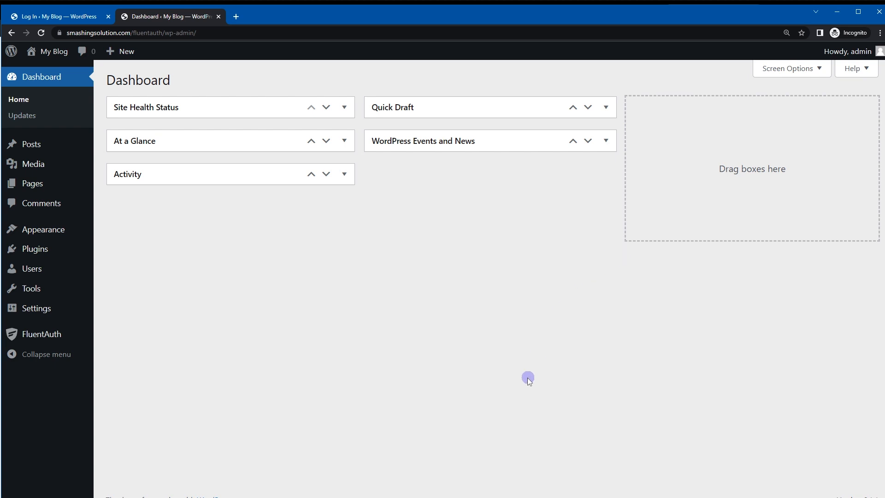
Log out of the WordPress dashboard and close the older login tab in the incognito window
mouse_move(825, 52)
left_click(805, 113)
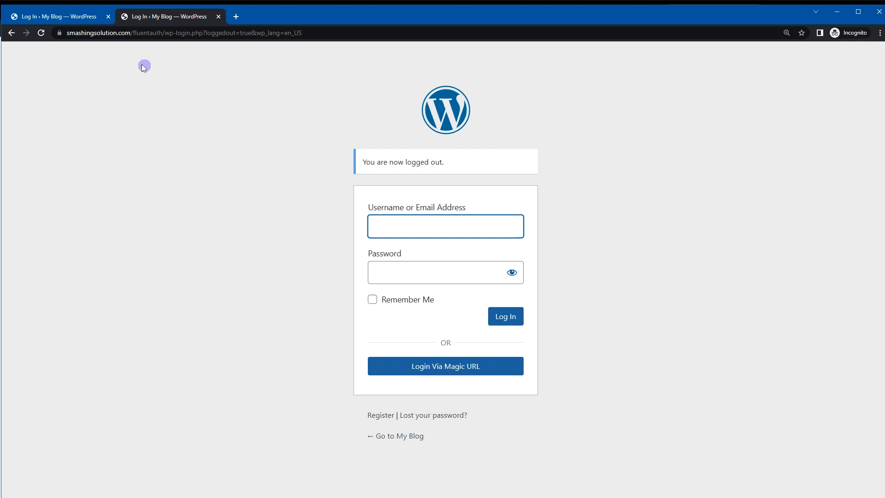
left_click(81, 19)
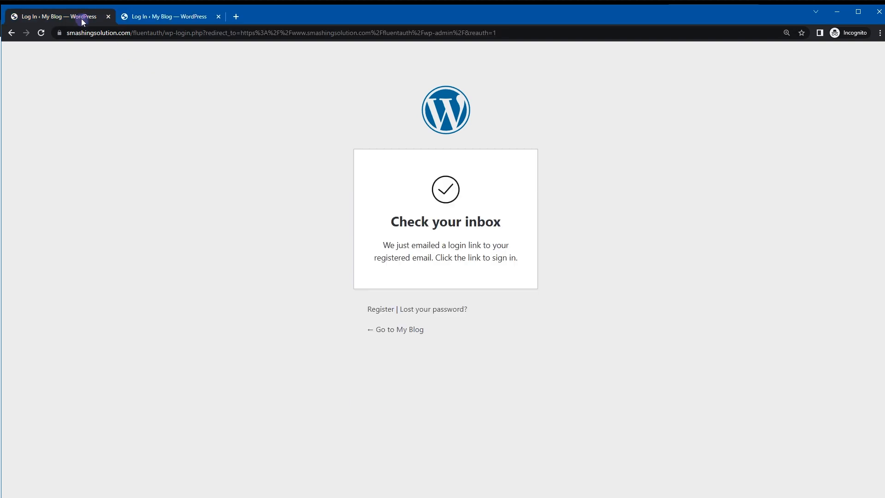
left_click(107, 17)
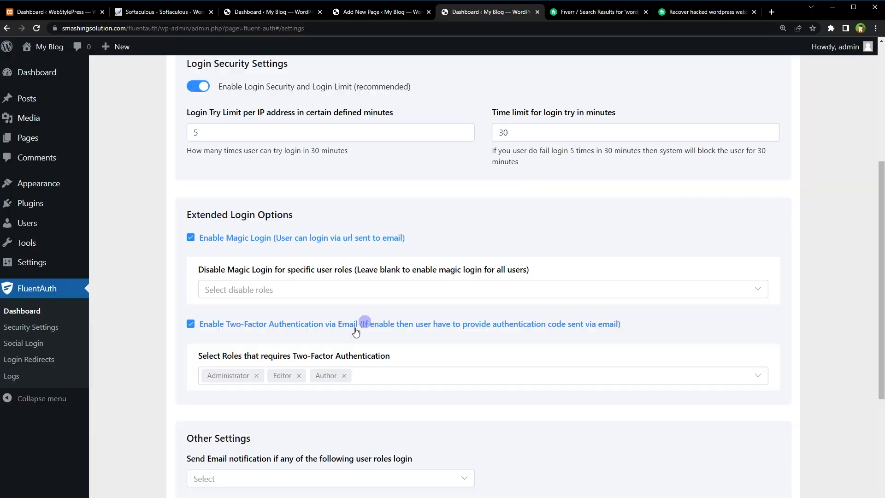
Disable two-factor authentication via email in the FluentAuth settings of the main browser window and save the settings
left_click(191, 324)
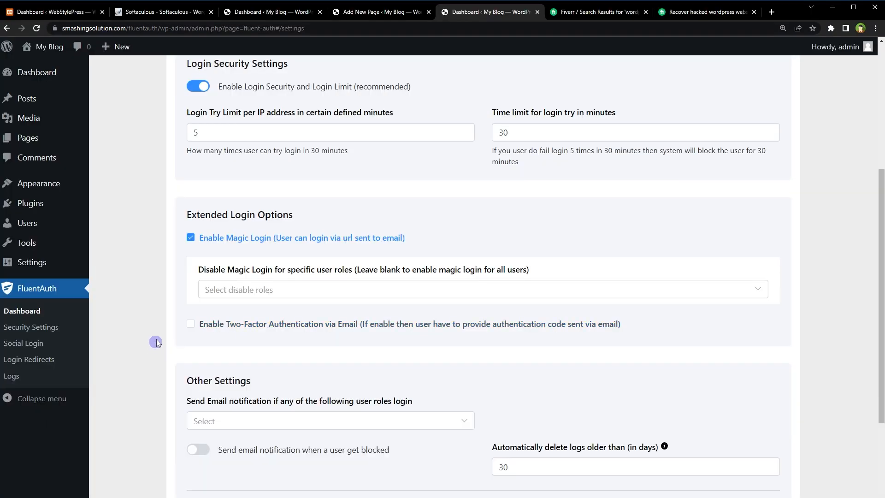
scroll(145, 353, "down", 3)
left_click(190, 421)
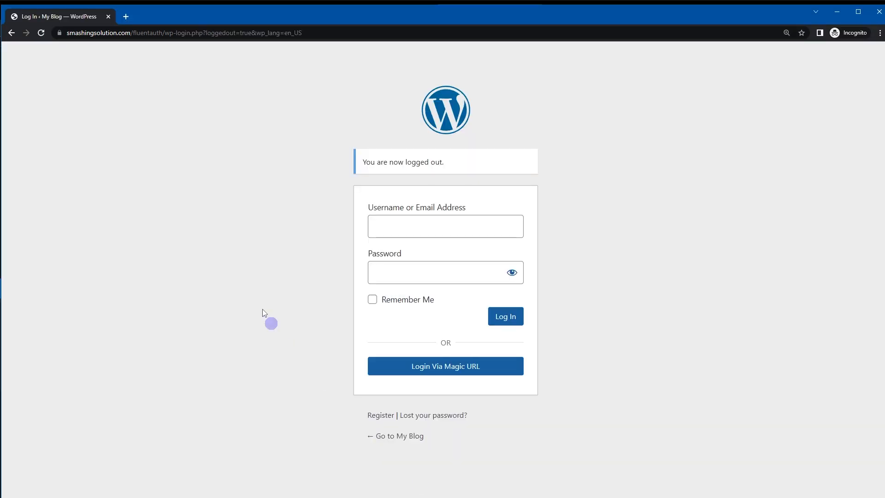
Reload the login page in the incognito window and request another magic login link for admin
right_click(242, 261)
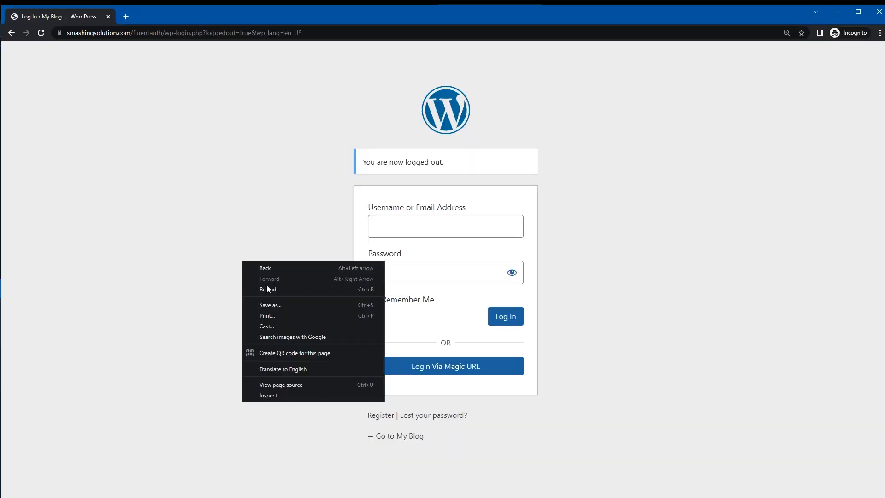
left_click(268, 289)
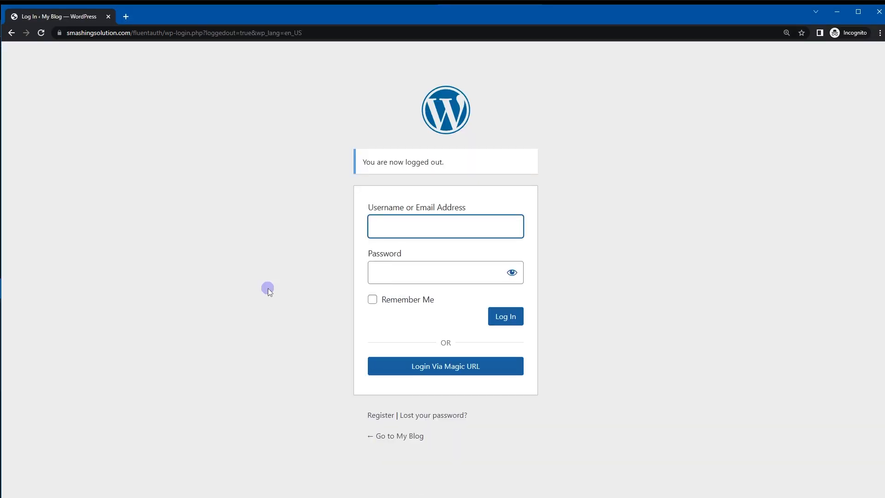
left_click(457, 367)
left_click(473, 288)
type("admin")
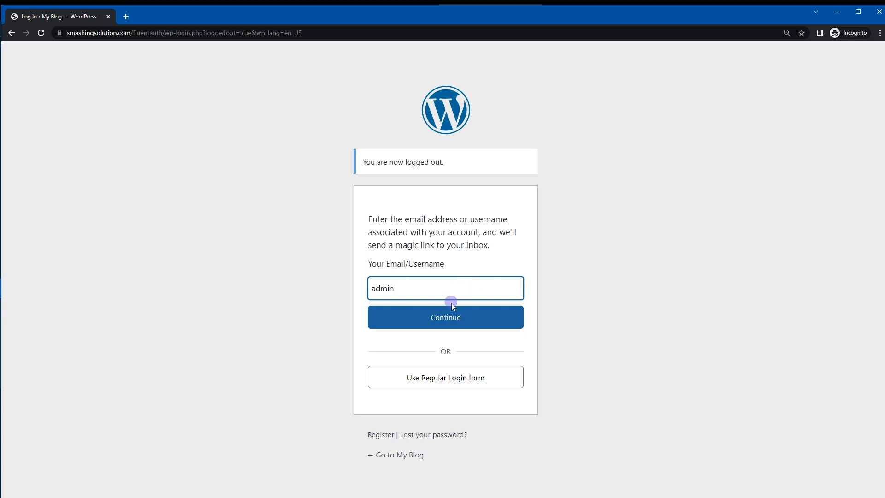
left_click(454, 322)
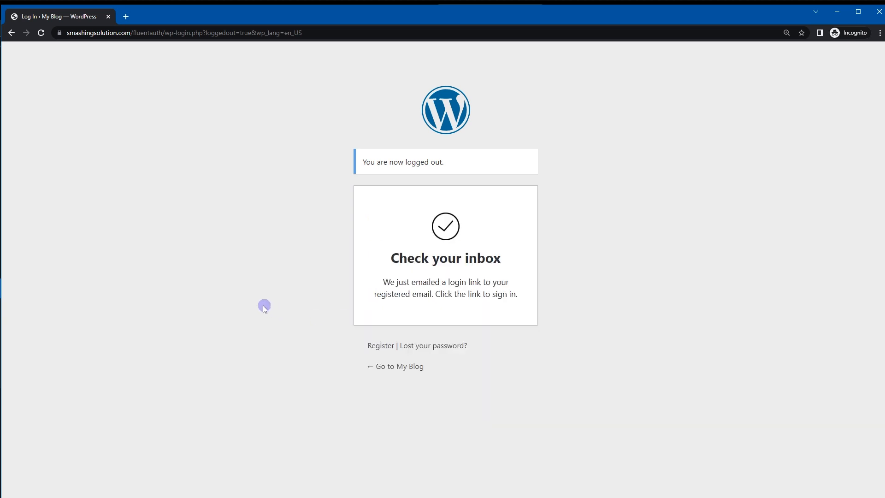
Sign in by opening the newly emailed one-time link in a new incognito tab, and log out of the dashboard again
right_click(501, 348)
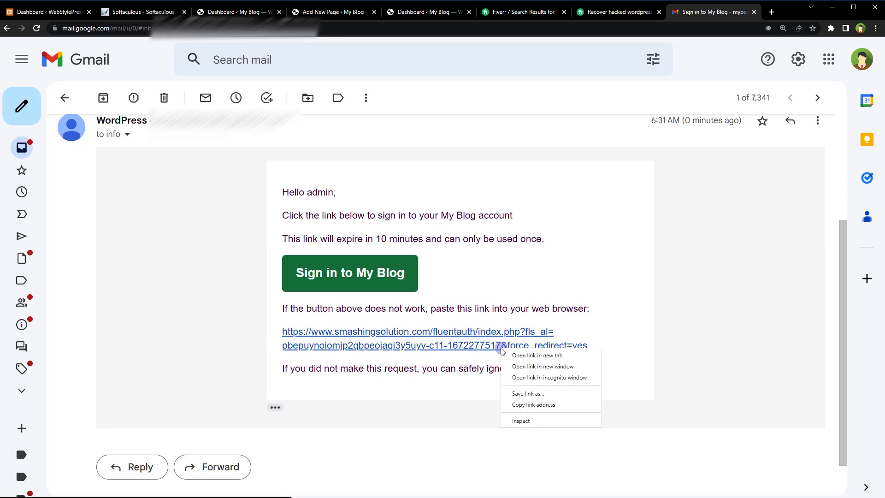
left_click(569, 404)
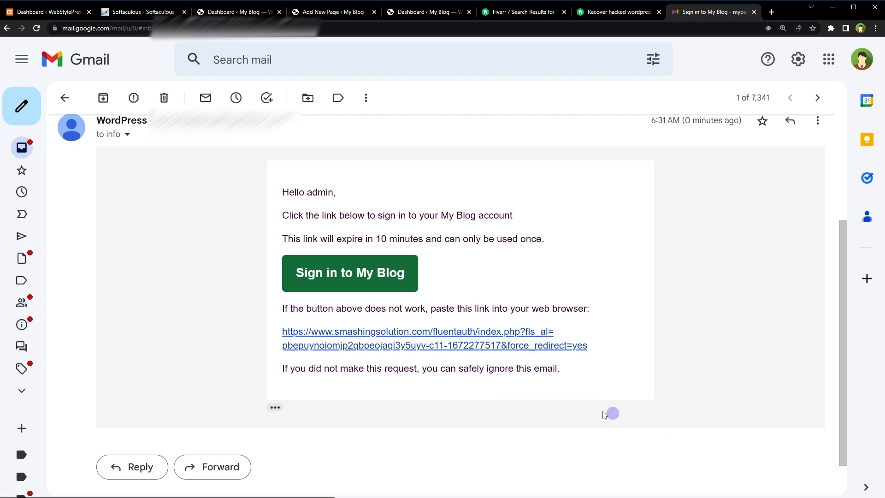
key("alt+Tab")
left_click(125, 16)
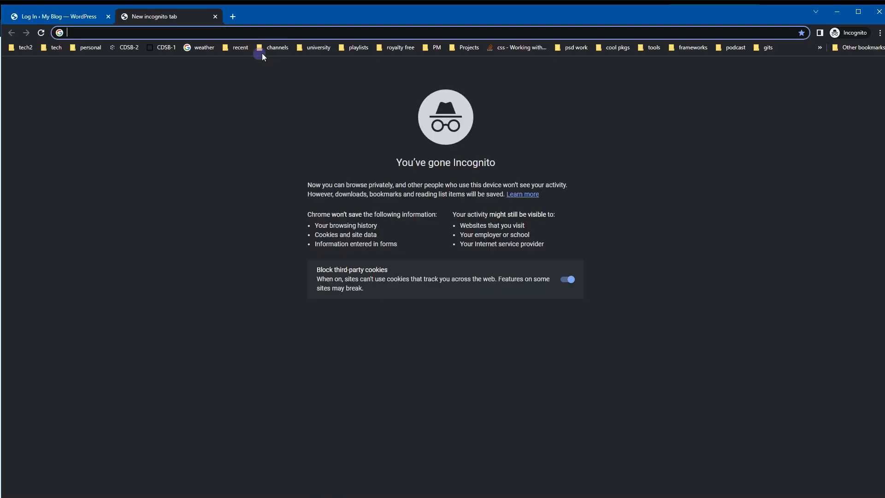
key("ctrl+v")
key("Return")
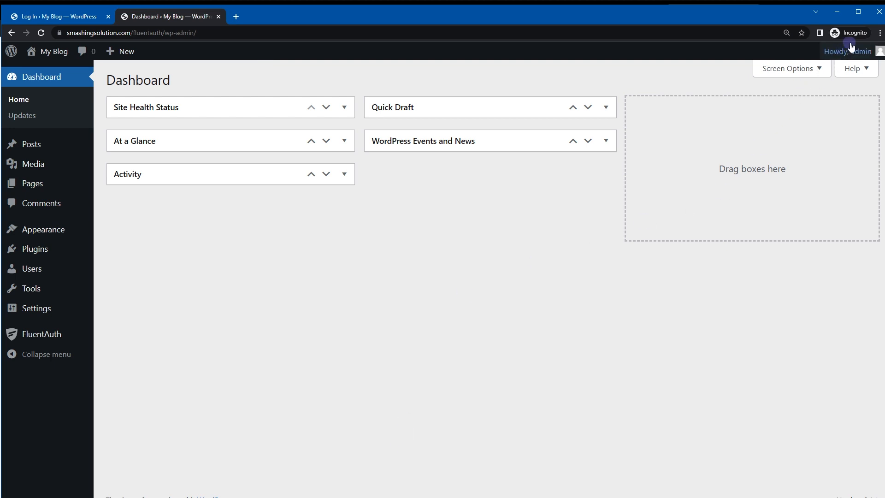
mouse_move(844, 63)
left_click(809, 109)
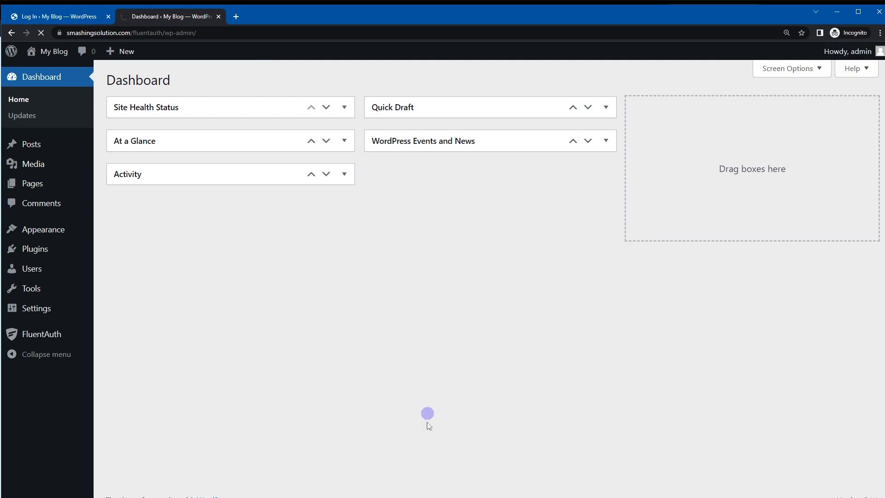
Enable two-factor authentication via email, disable Magic Login in the FluentAuth settings, and save
scroll(259, 214, "down", 5)
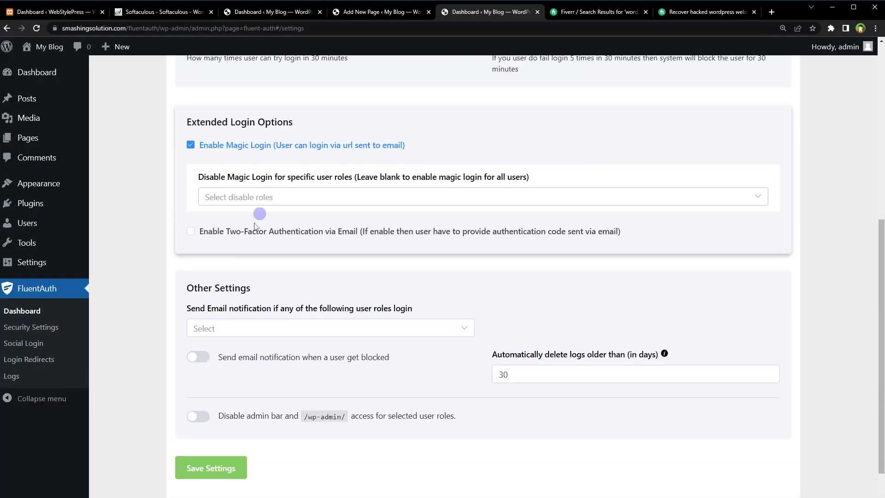
left_click(203, 233)
left_click(190, 145)
scroll(157, 235, "down", 1)
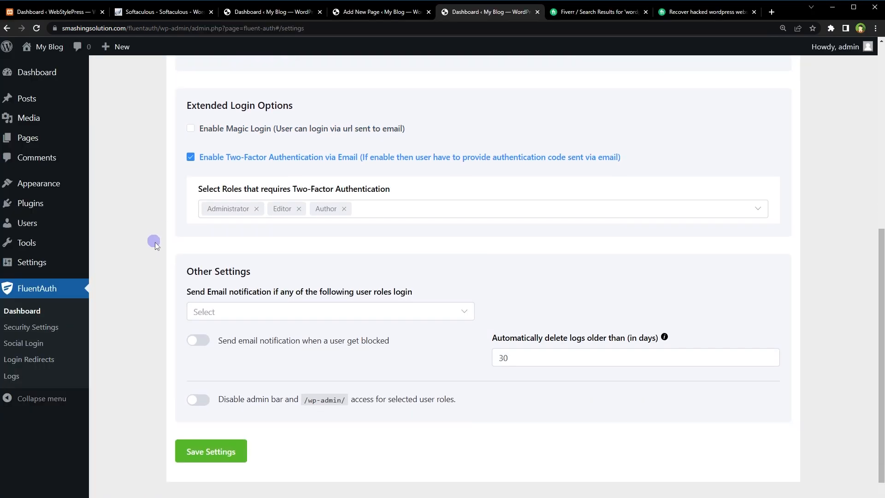
left_click(198, 416)
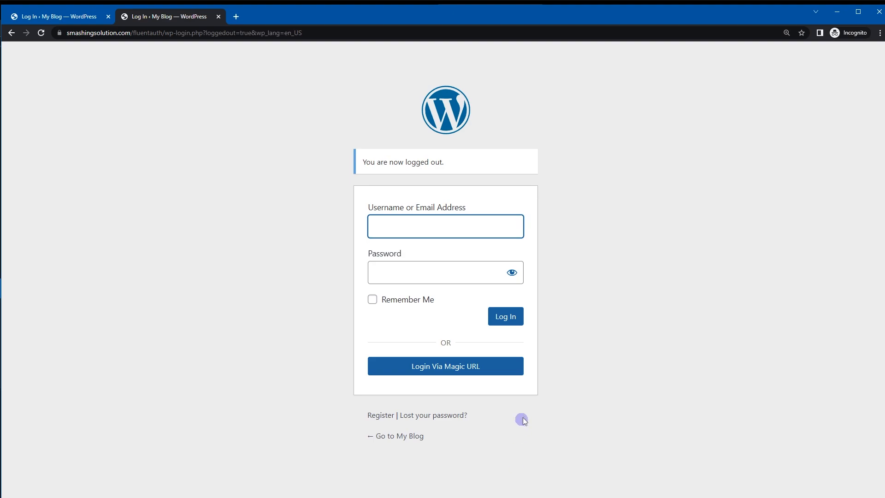
Reload the incognito login page, close the spare login tab, and submit the username admin with the account password
right_click(607, 275)
left_click(638, 303)
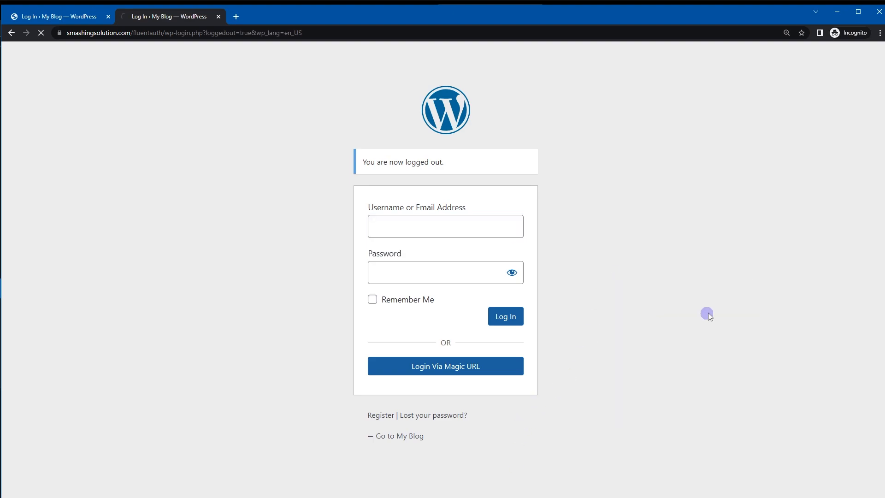
left_click(468, 224)
type("admi")
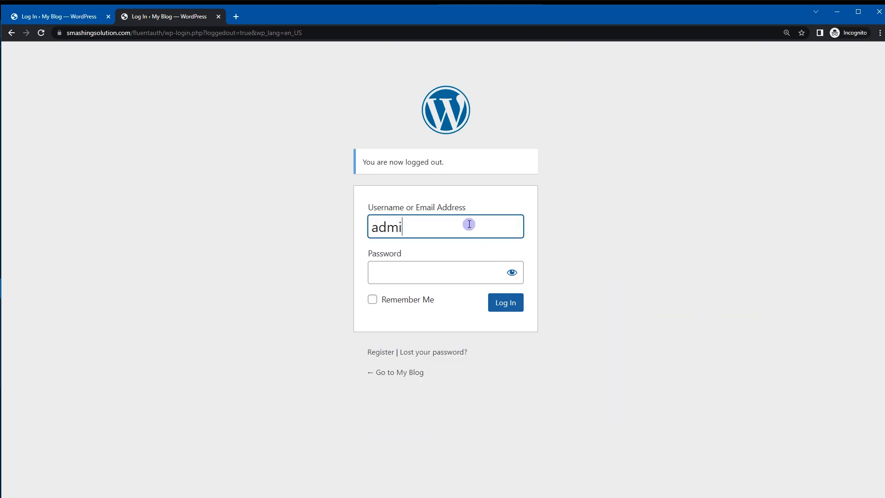
type("n")
key("Tab")
type("•••••")
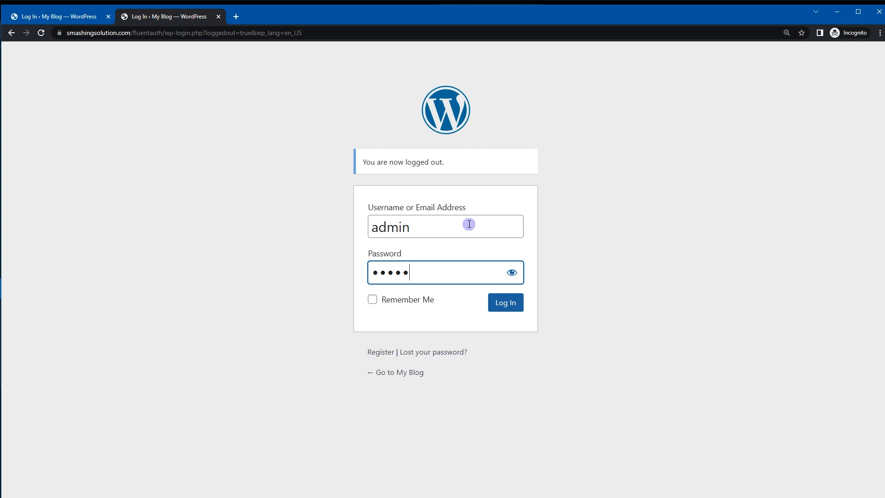
left_click(109, 17)
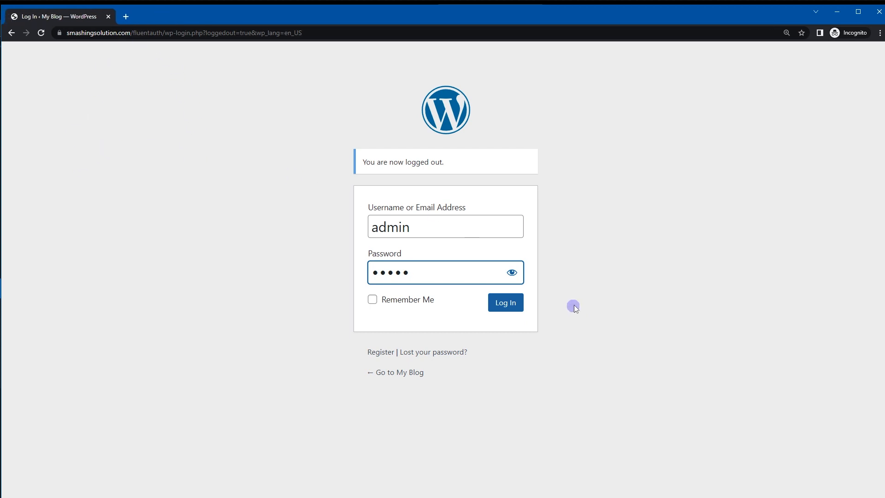
left_click(506, 303)
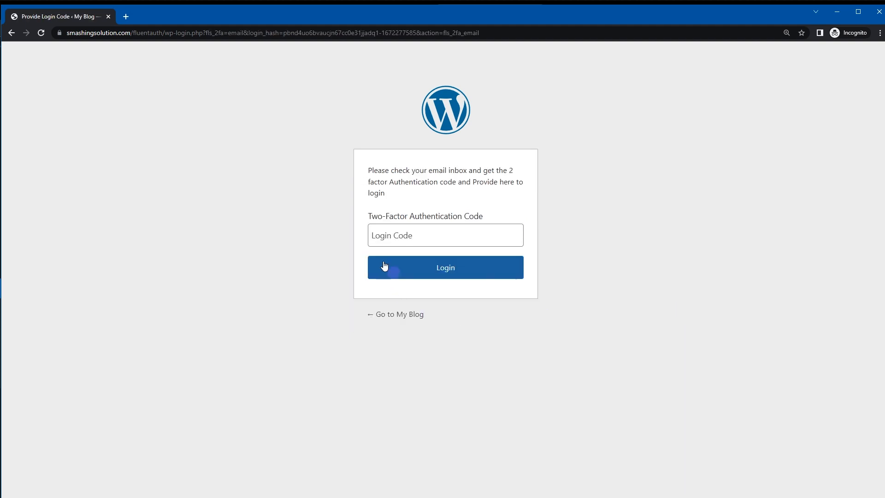
Complete the login with the two-factor authentication code copied from the newest email in Gmail, and close the incognito window
left_click(402, 236)
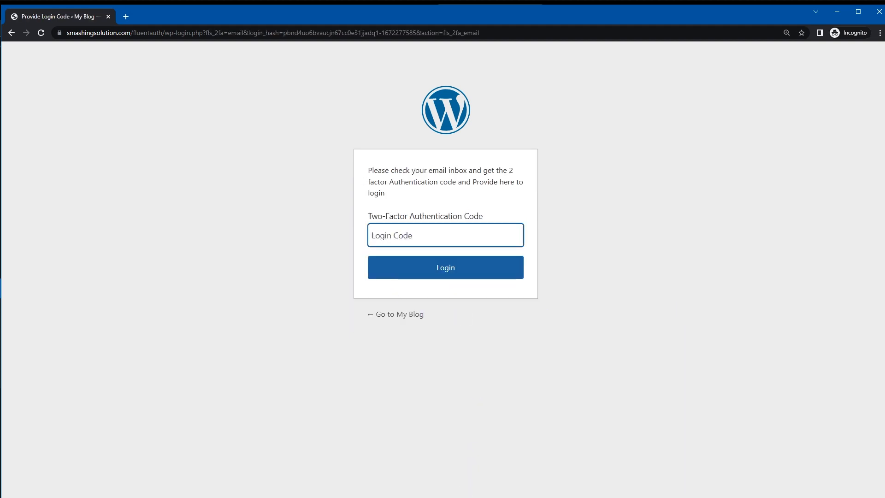
key("alt+Tab")
double_click(456, 347)
key("ctrl+c")
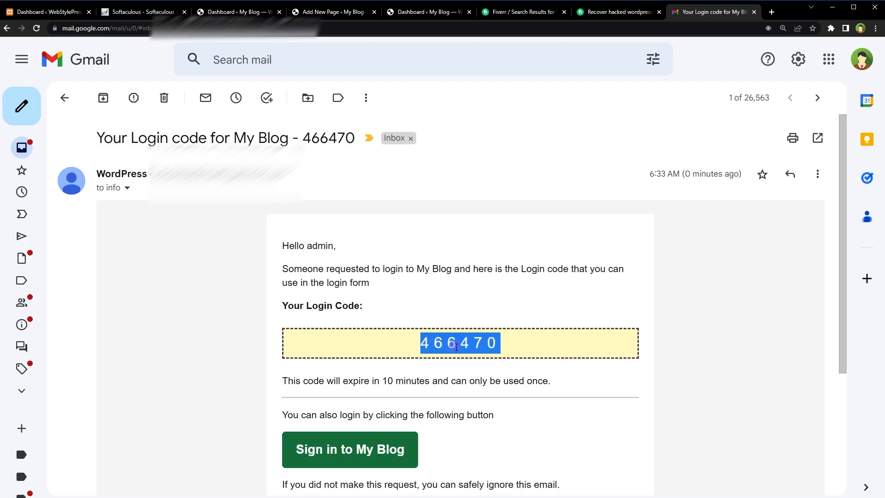
scroll(576, 320, "down", 2)
scroll(576, 320, "up", 2)
key("alt+Tab")
left_click(476, 241)
key("ctrl+v")
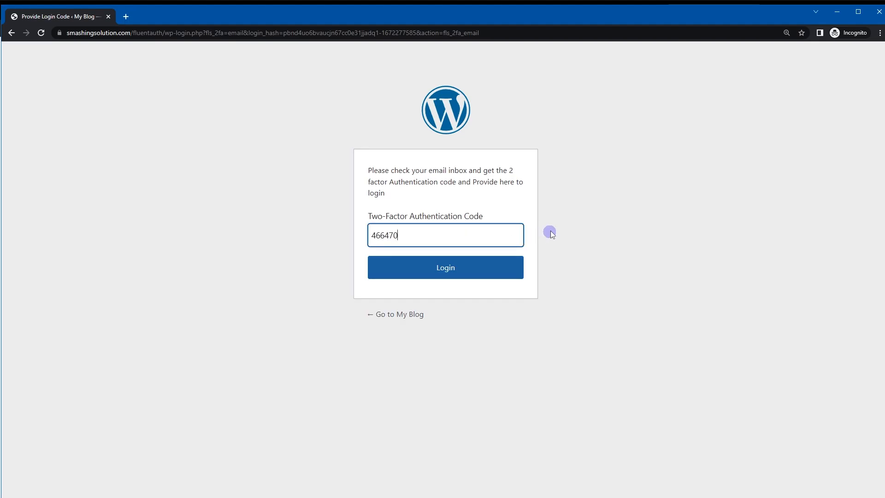
left_click(505, 264)
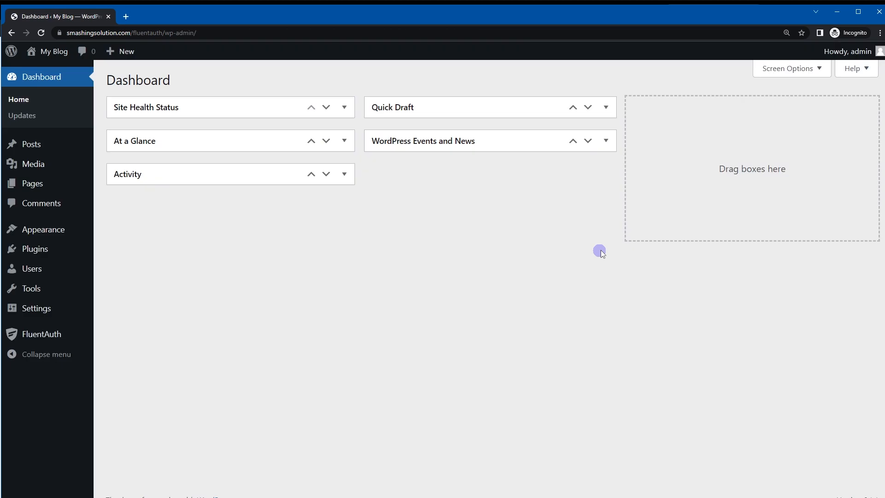
left_click(872, 12)
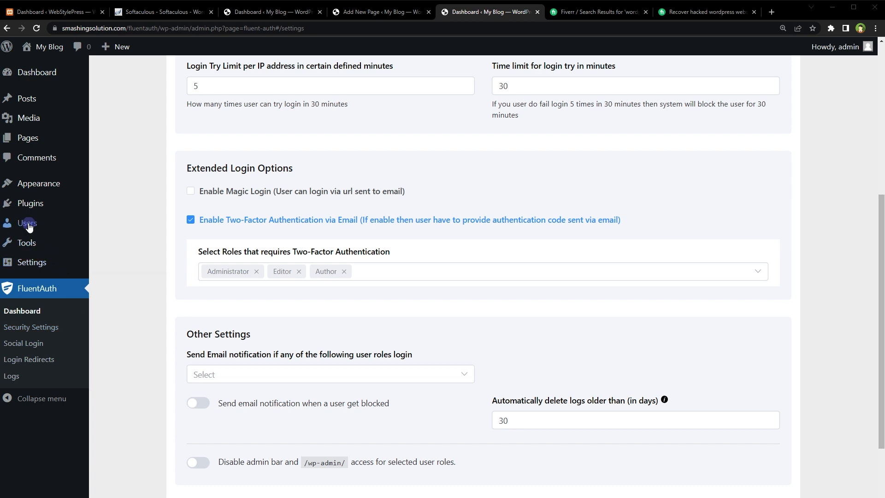
Open the Add Plugins page of the WordPress site and search for "2 factor" and "hide login" plugins
mouse_move(32, 203)
left_click(122, 222)
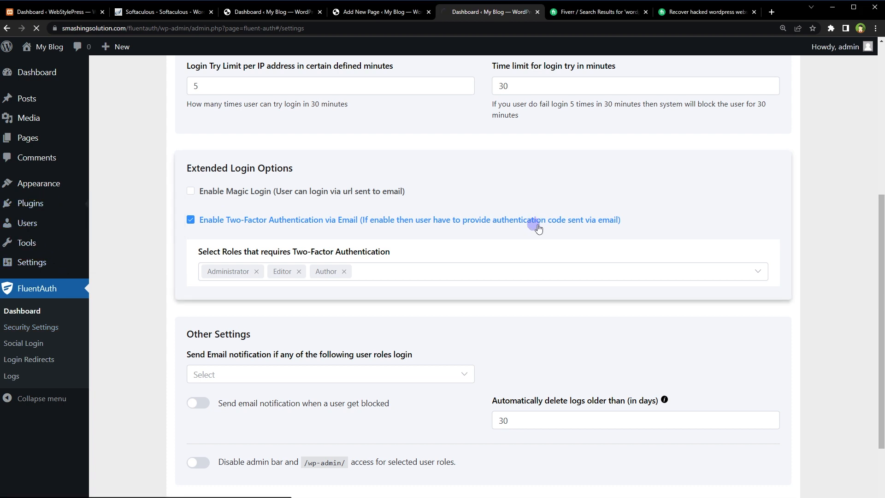
left_click(749, 109)
type("2 factor")
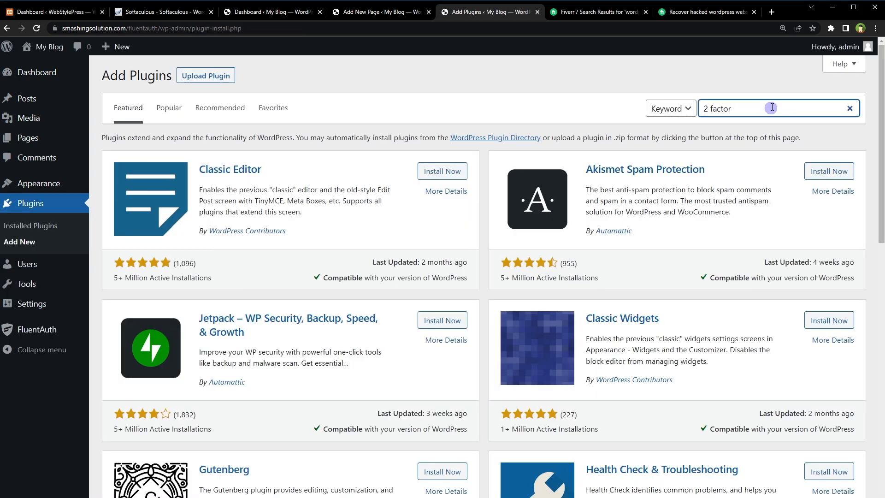
left_click_drag(765, 110, 674, 115)
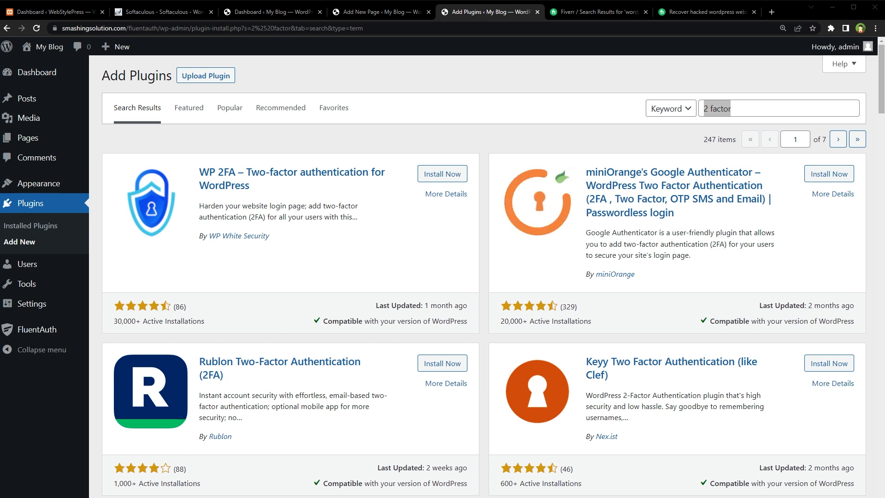
type("hide login")
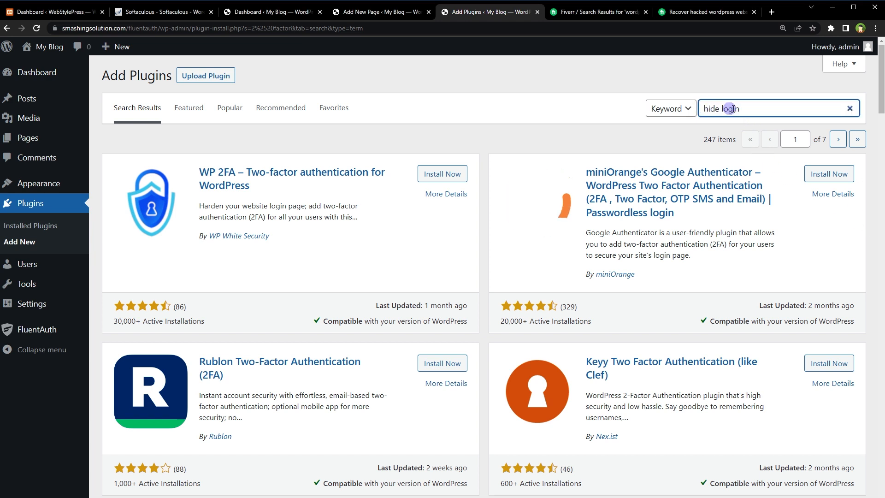
Search the plugin directory for "activity log" and look through the listed plugins
key("ctrl+a")
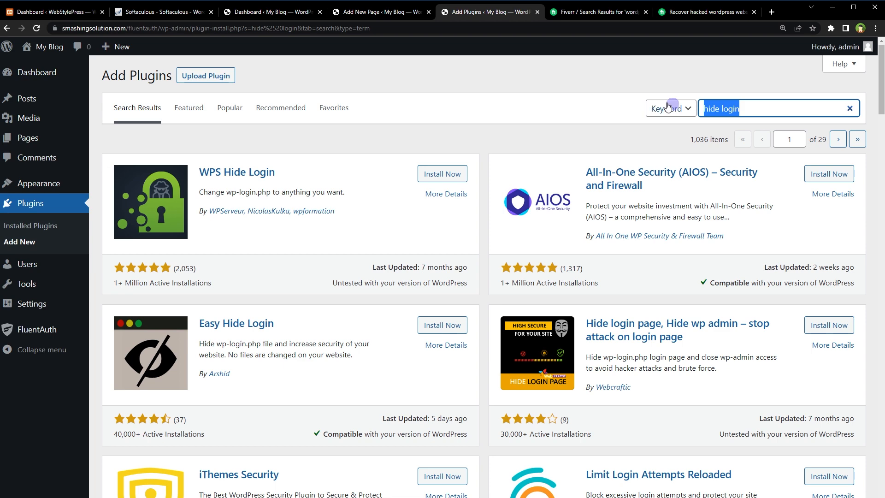
type("activity log")
left_click_drag(766, 104, 671, 106)
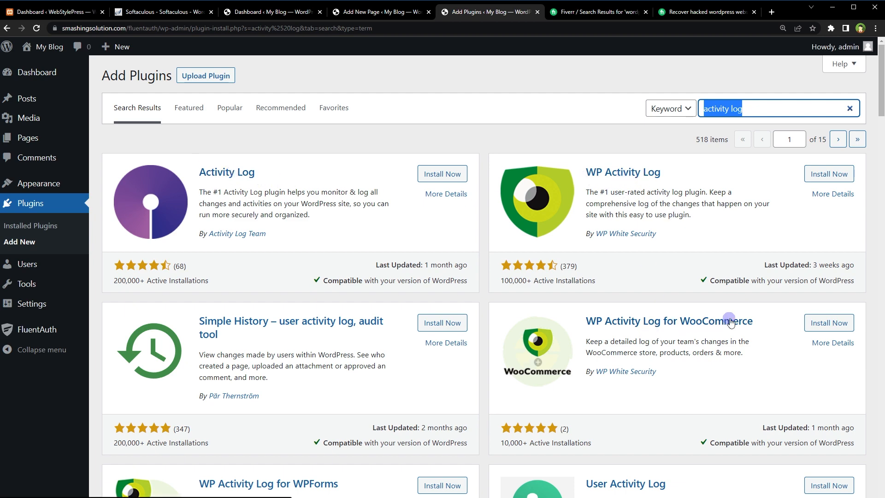
scroll(732, 321, "down", 15)
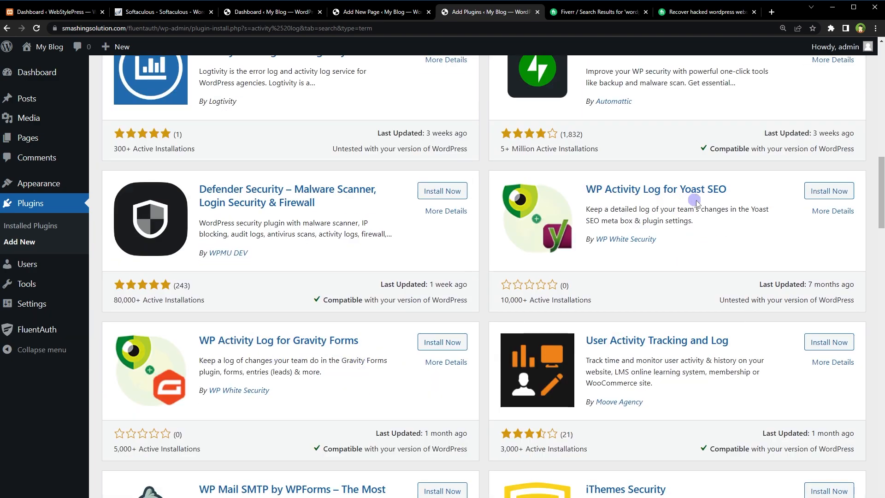
scroll(751, 304, "down", 8)
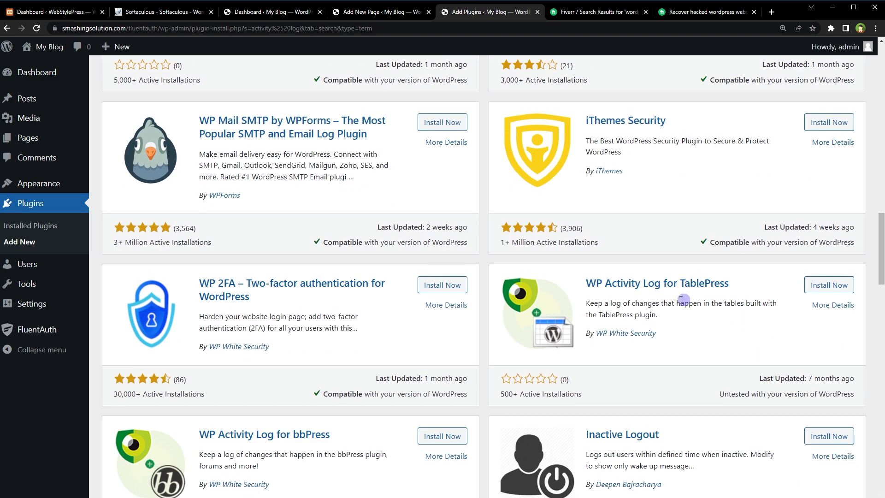
scroll(701, 364, "down", 10)
scroll(702, 365, "up", 9)
scroll(701, 365, "up", 20)
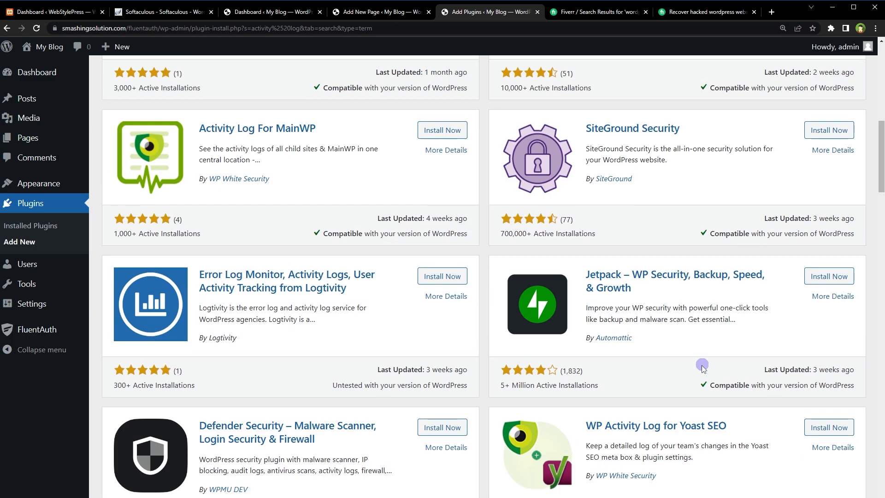
scroll(702, 367, "down", 1)
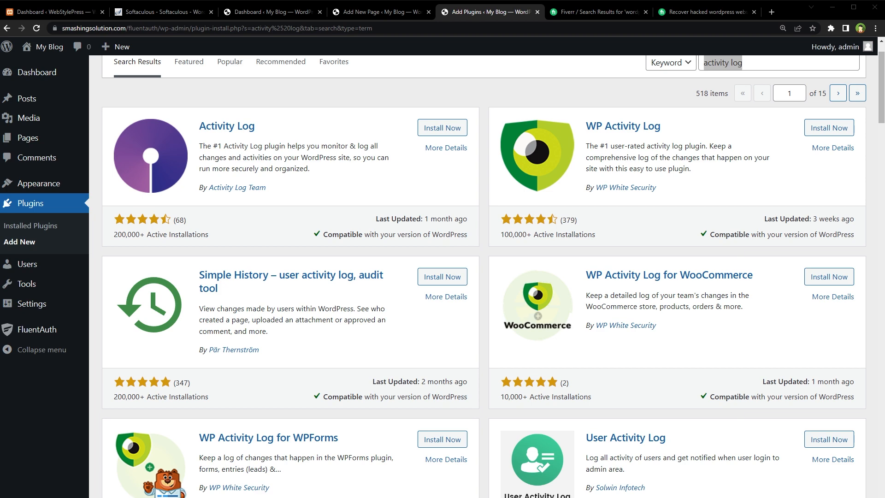
scroll(484, 277, "up", 1)
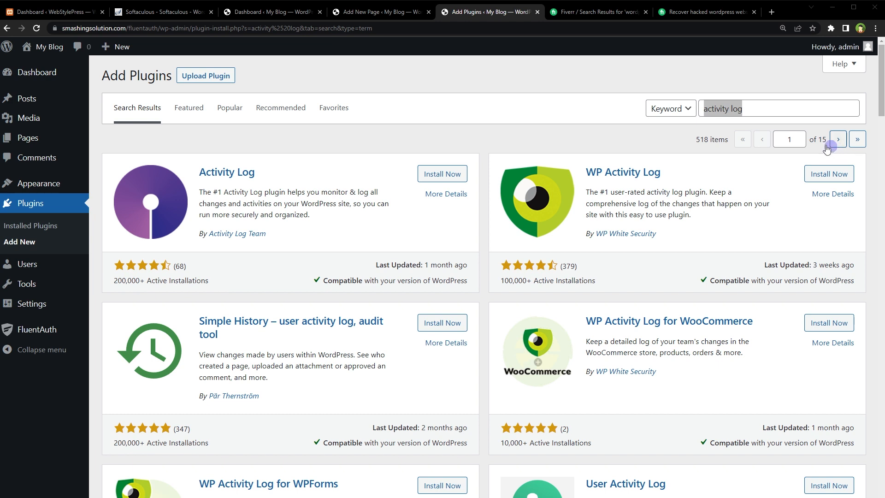
Search the plugin directory for "cloudflare" to review the Cloudflare plugin's description, and run another search for "security"
left_click(775, 115)
type("cloudflare")
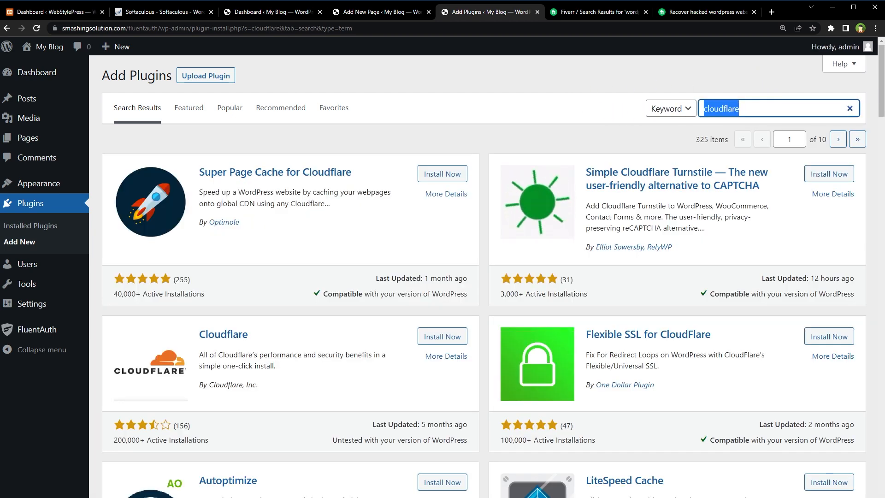
left_click_drag(221, 354, 358, 367)
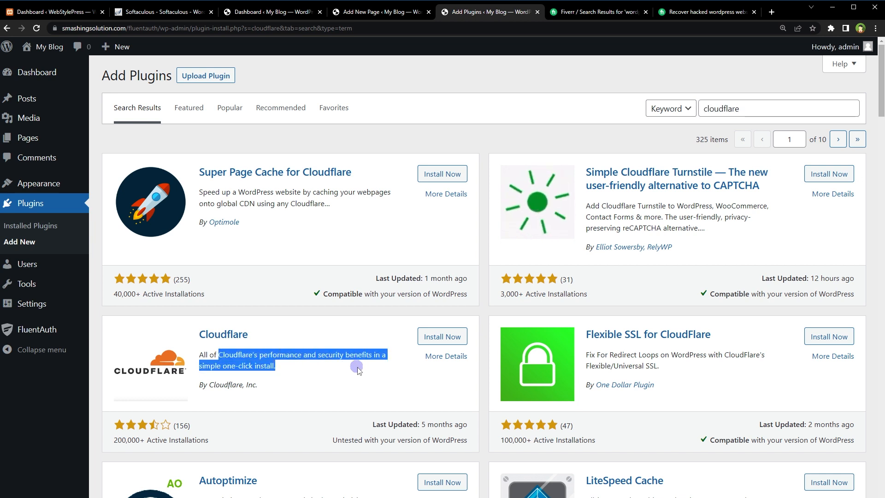
left_click(347, 379)
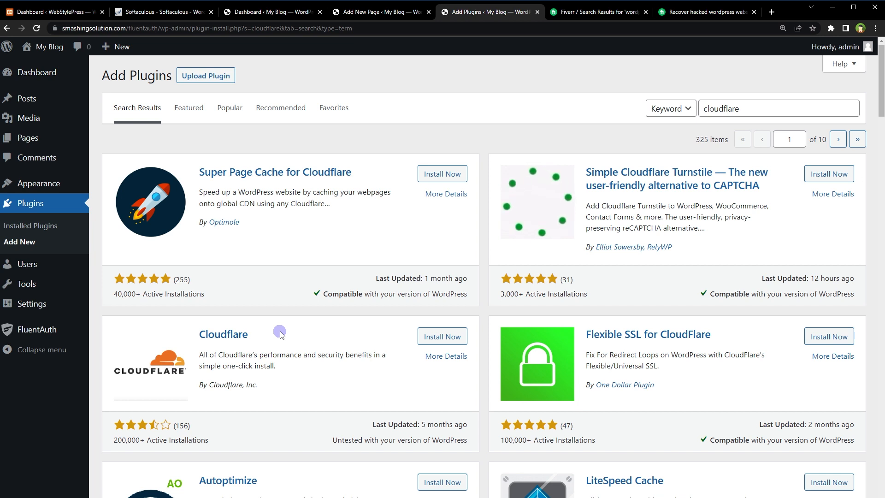
type("security")
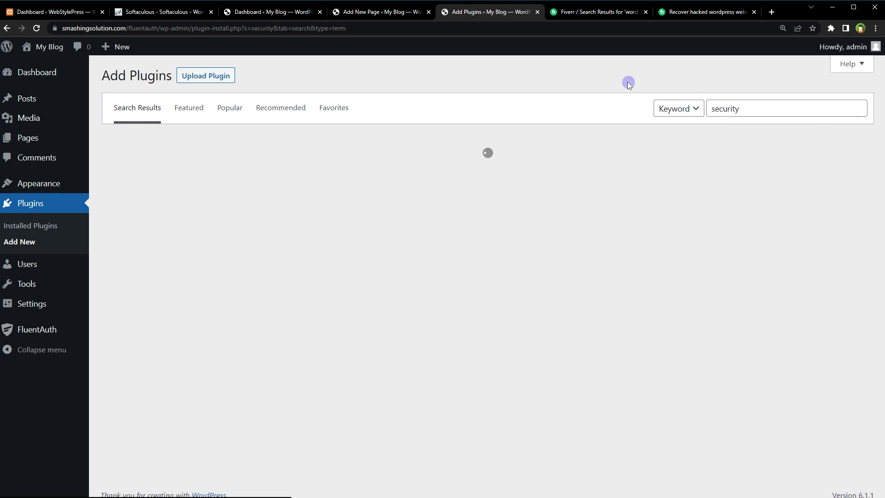